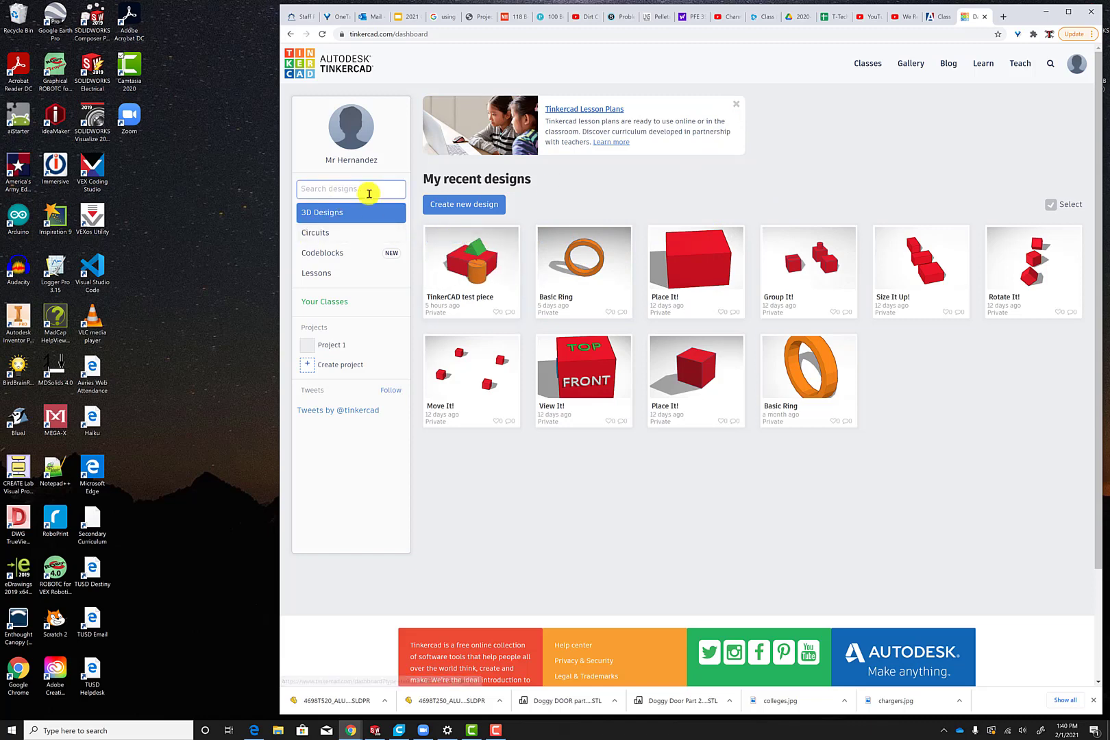
- Open the Skull Button project from the full list of Tinkercad Basic Skills lessons in the Learn section
left_click(978, 67)
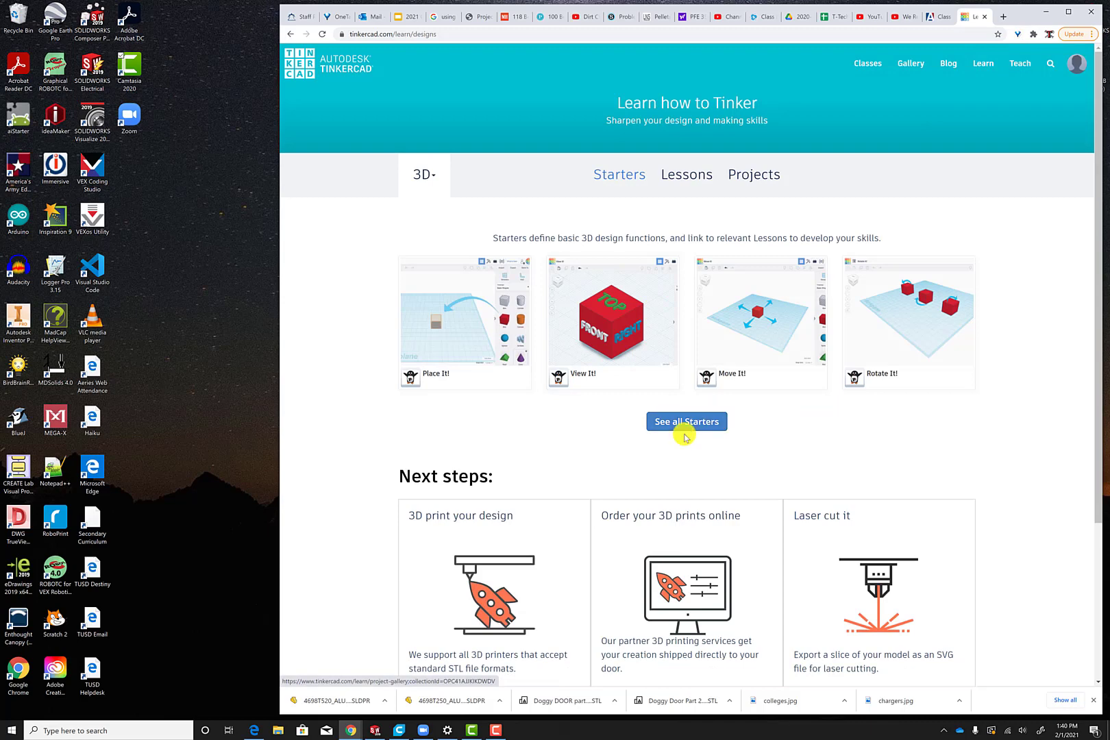
left_click(686, 174)
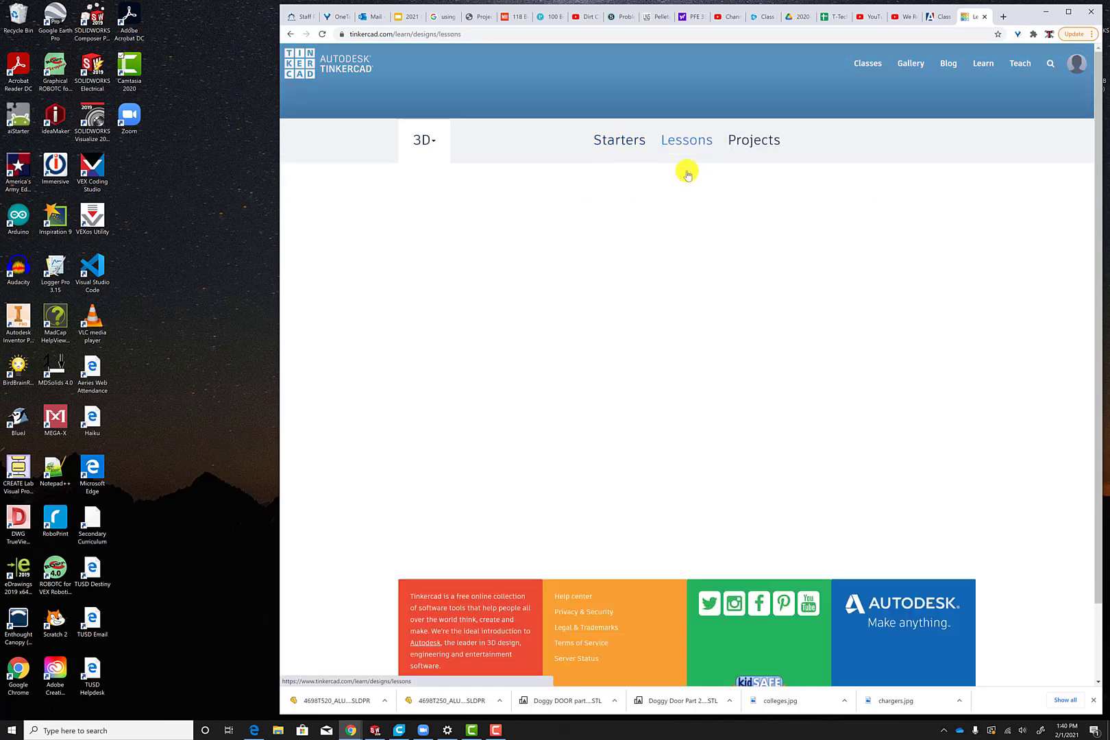
left_click(679, 424)
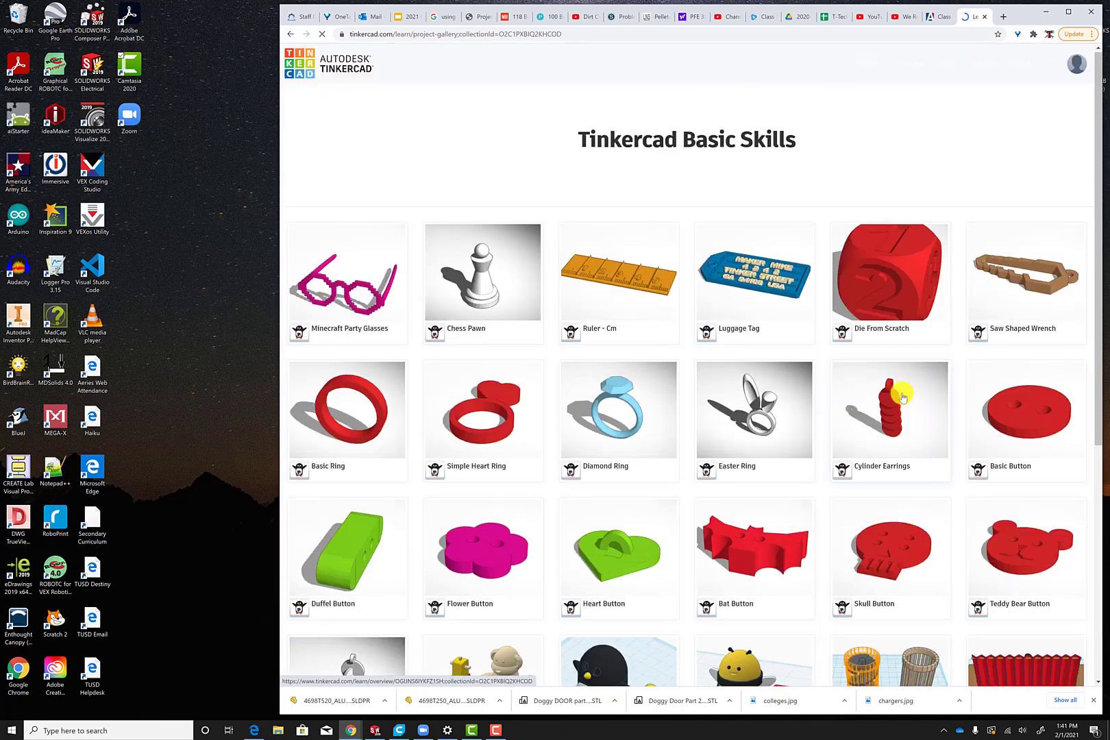
scroll(902, 397, "down", 3)
left_click(889, 301)
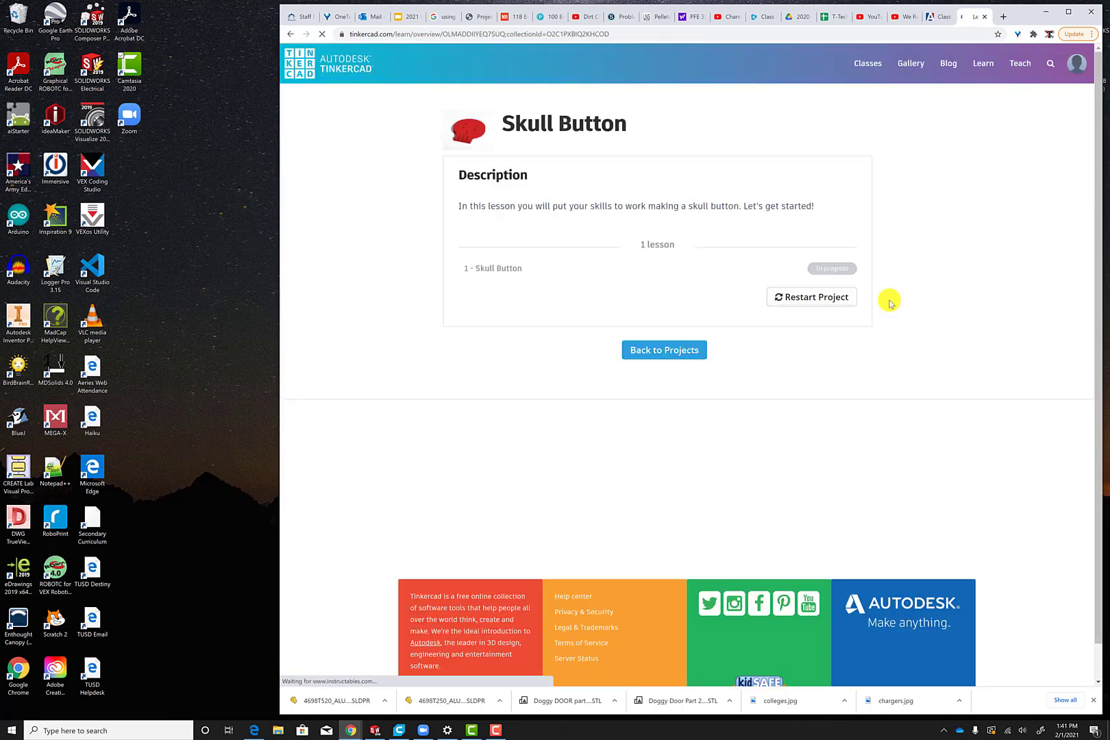
- Restart the Skull Button project with its progress reset and open its lesson
left_click(809, 301)
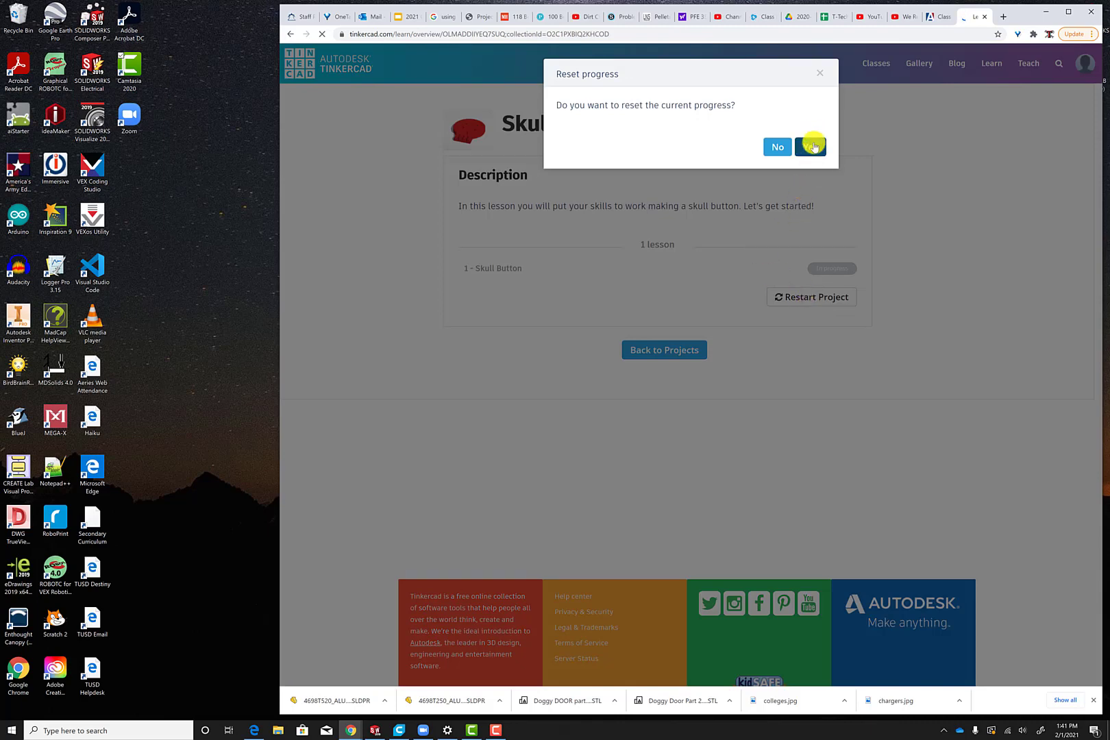
left_click(813, 147)
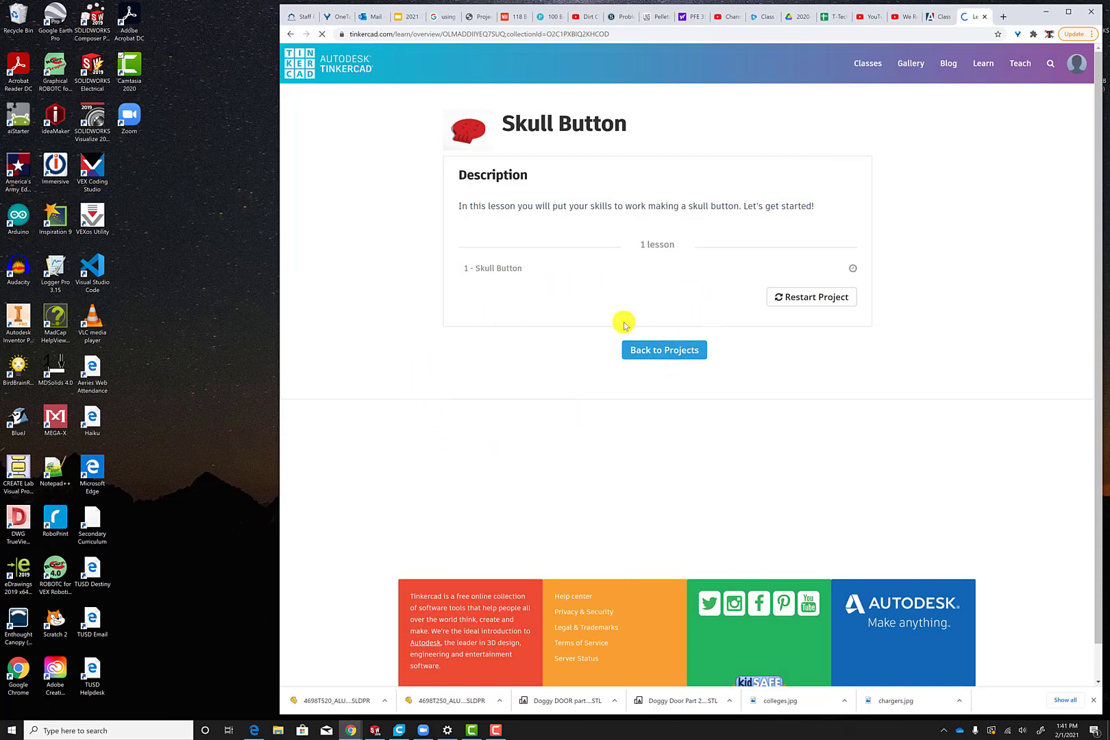
left_click(635, 277)
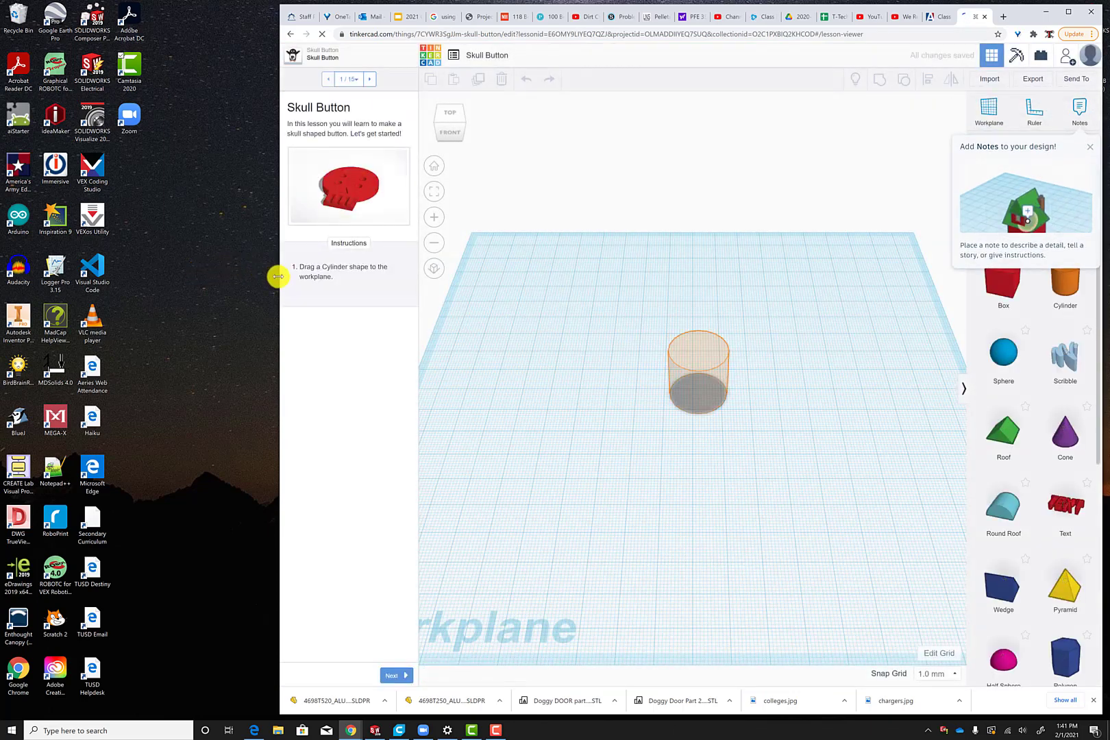
- With the browser window widened and the Notes tip dismissed, place a solid Cylinder on the outlined spot on the workplane
left_click_drag(277, 275, 123, 271)
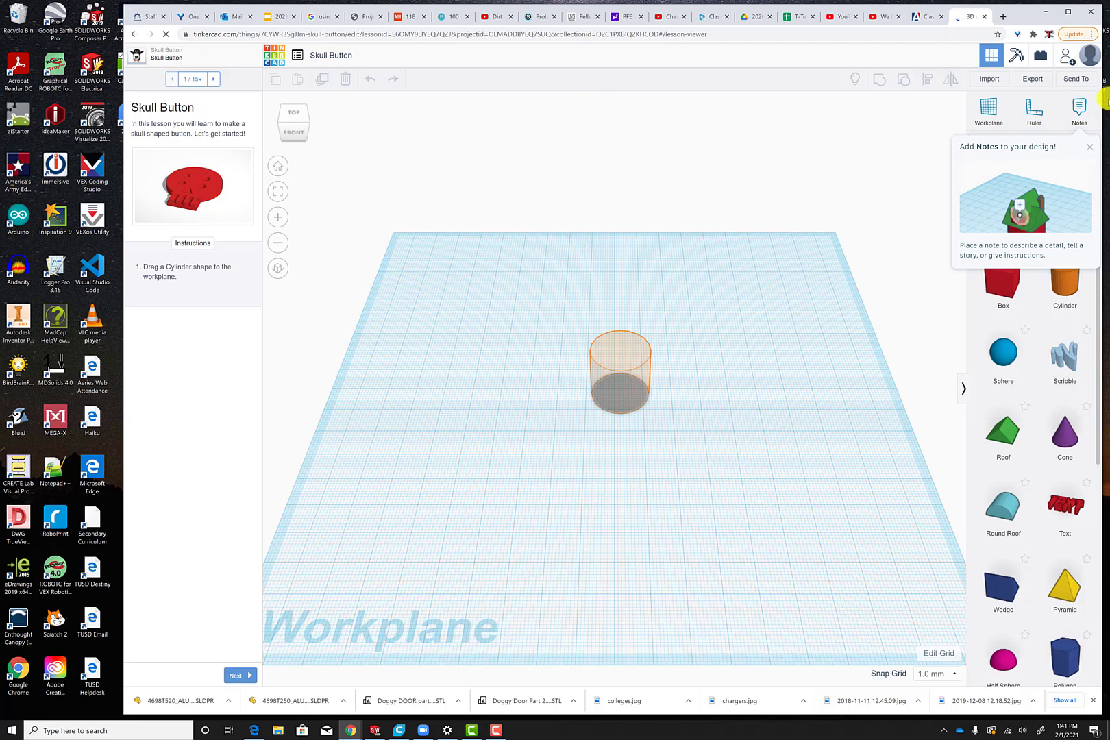
left_click(1088, 147)
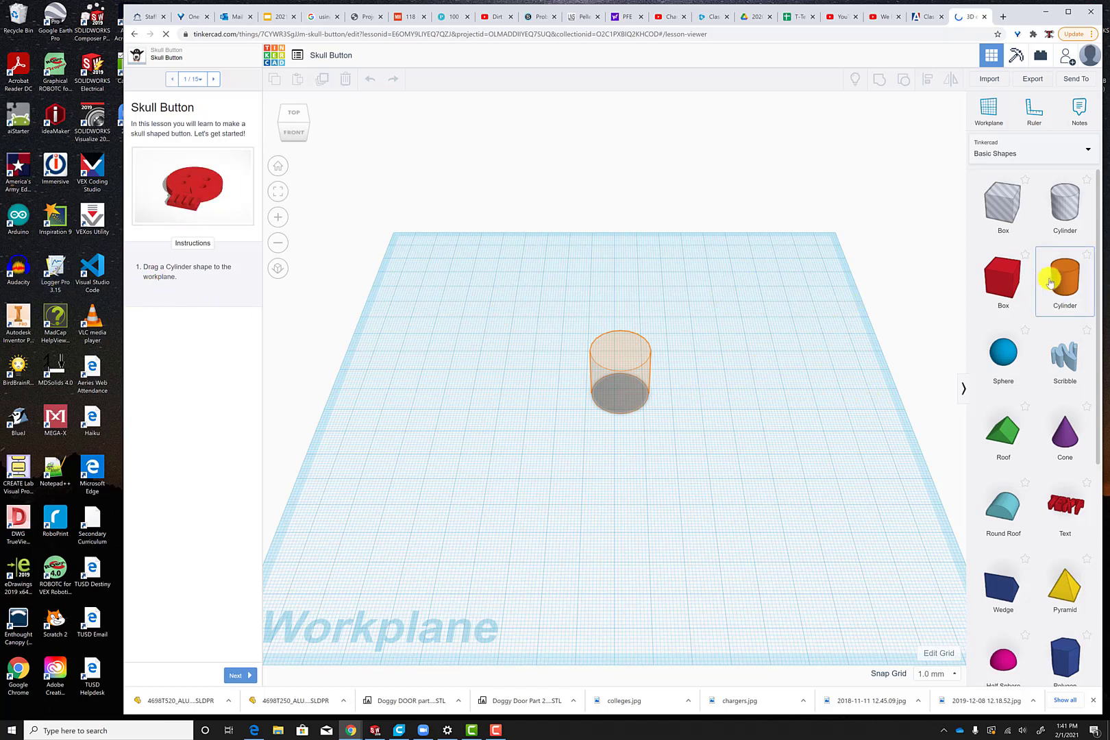
left_click_drag(1055, 283, 619, 392)
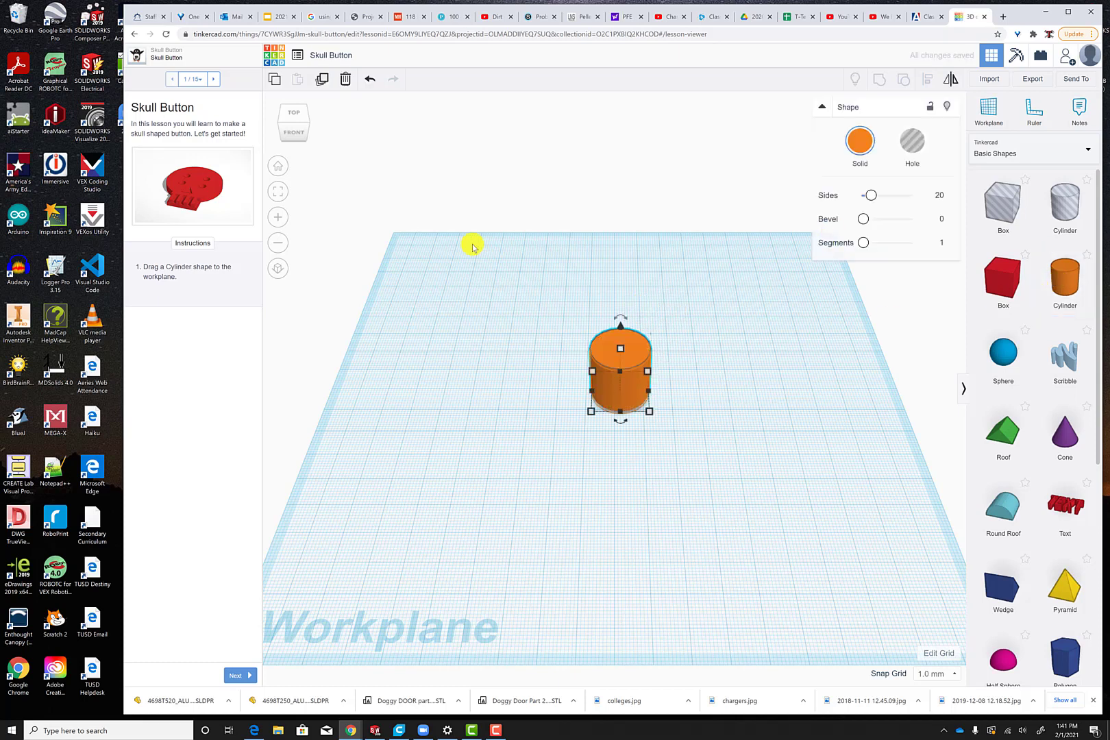
- Advance to lesson instruction 2 and scale the cylinder to a height of 2 mm and a diameter of 16 mm
left_click(239, 675)
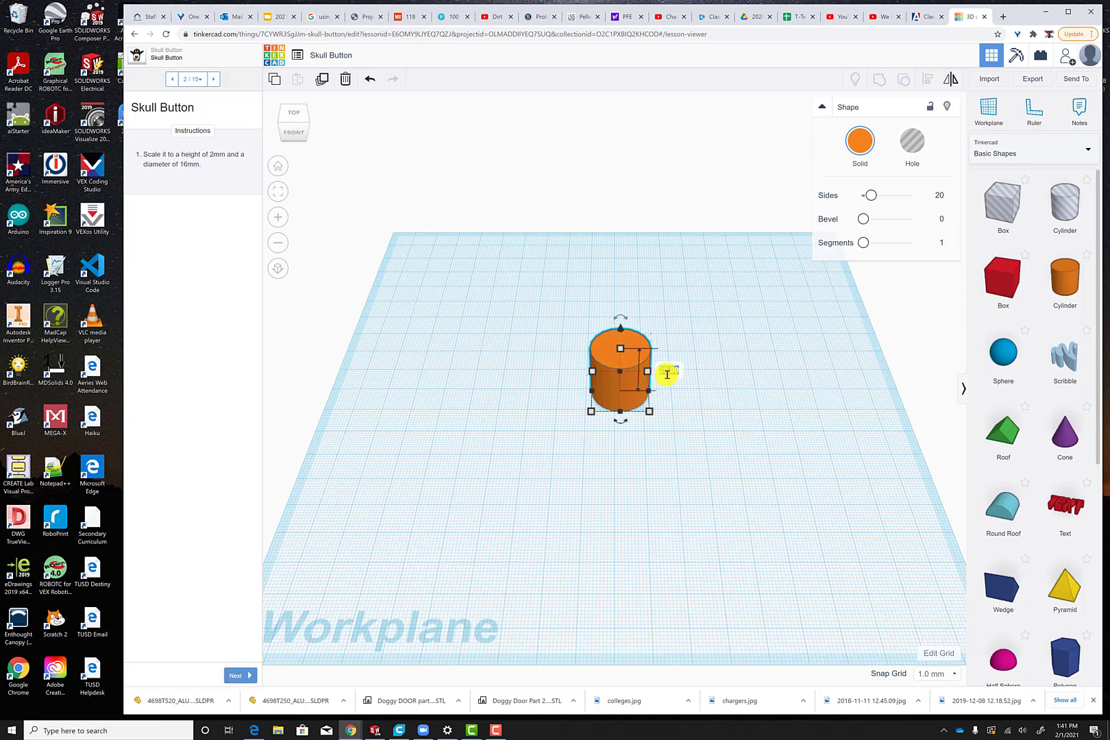
key("Return")
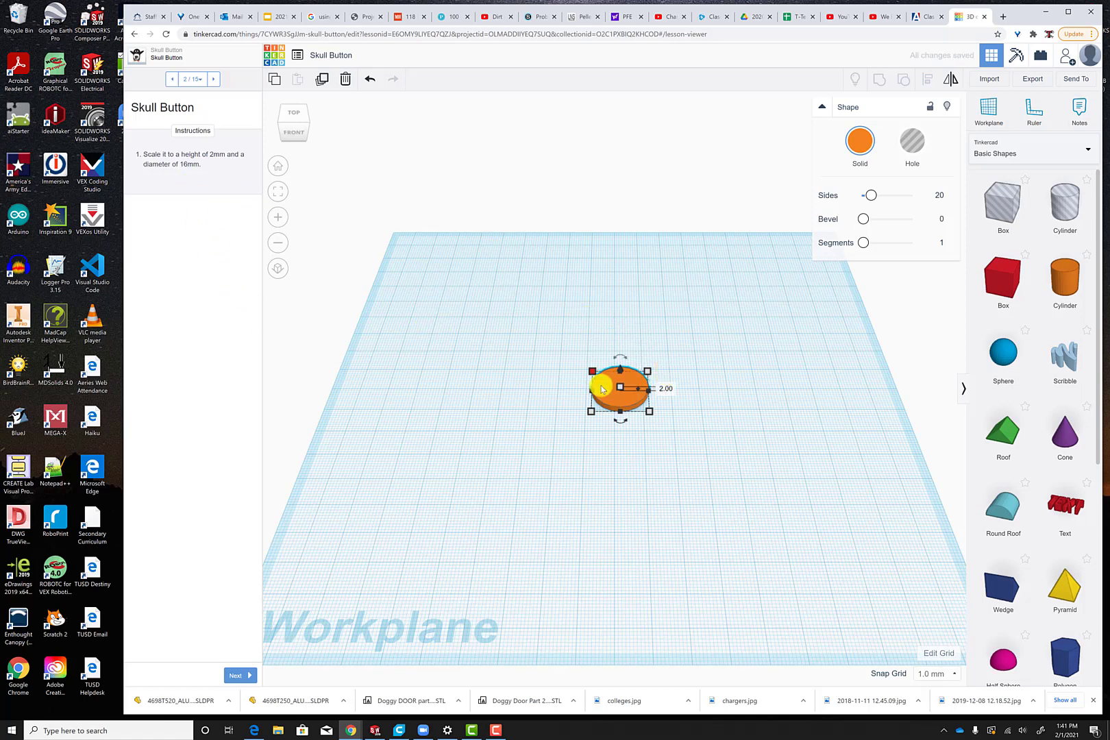
mouse_move(647, 374)
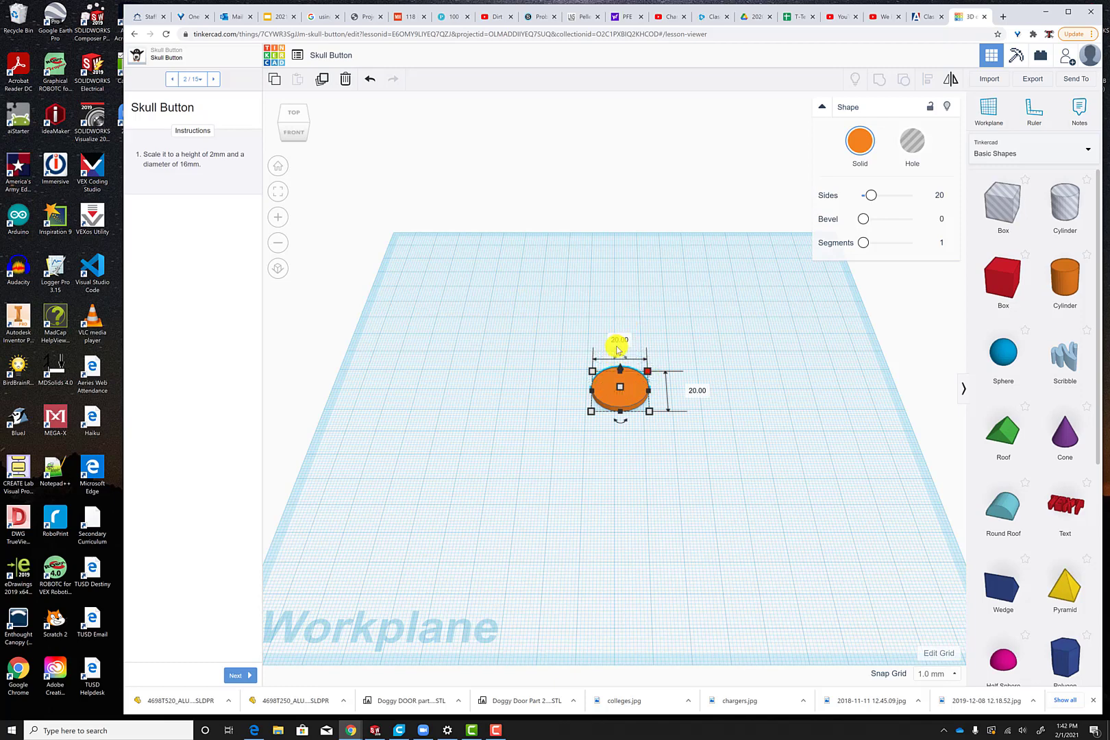
key("Return")
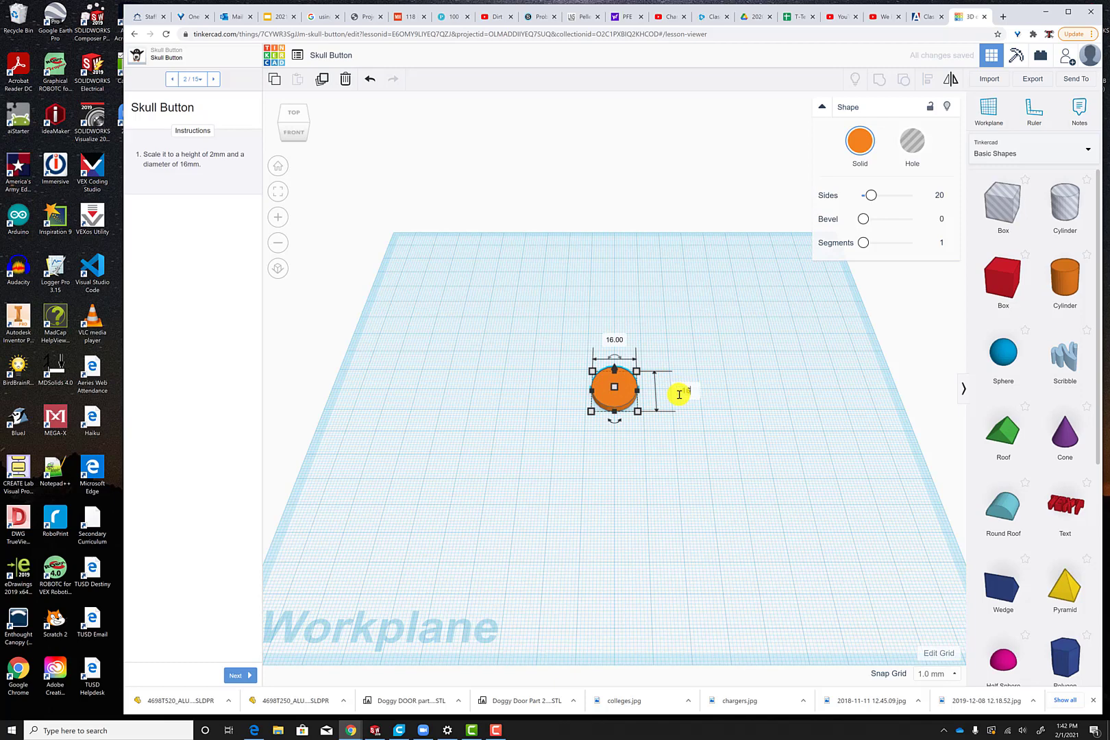
key("Return")
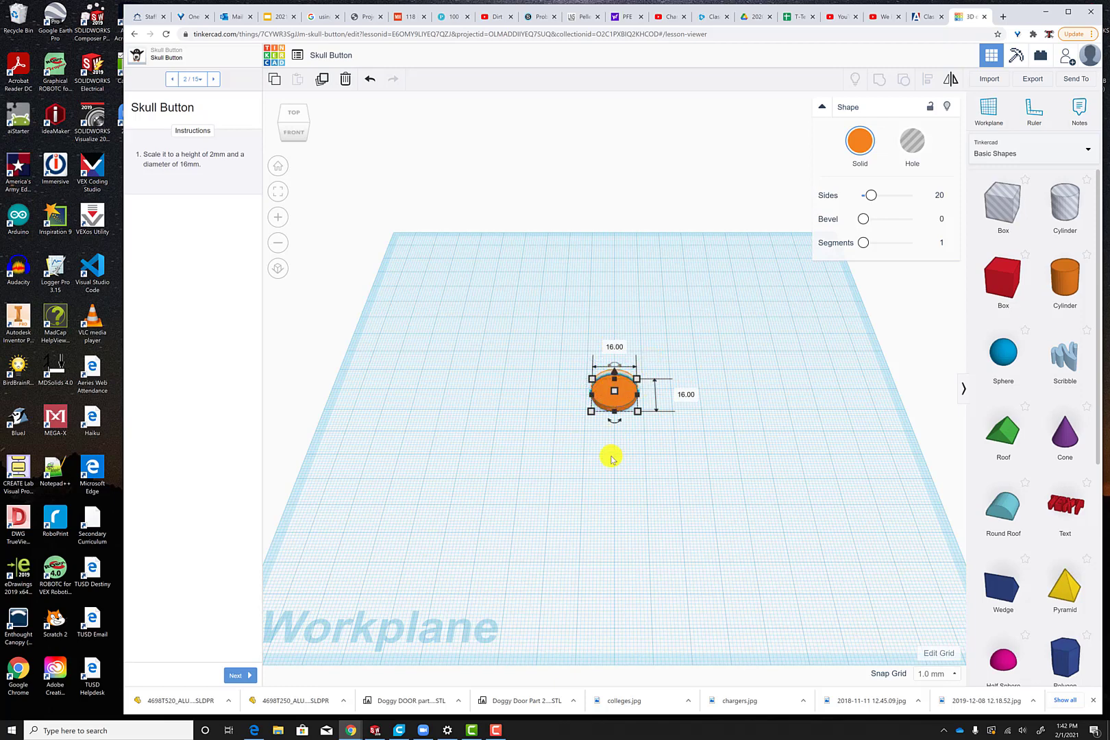
- Advance to lesson instruction 3 and place a solid red Box on the outlined spot next to the flat cylinder
left_click(241, 675)
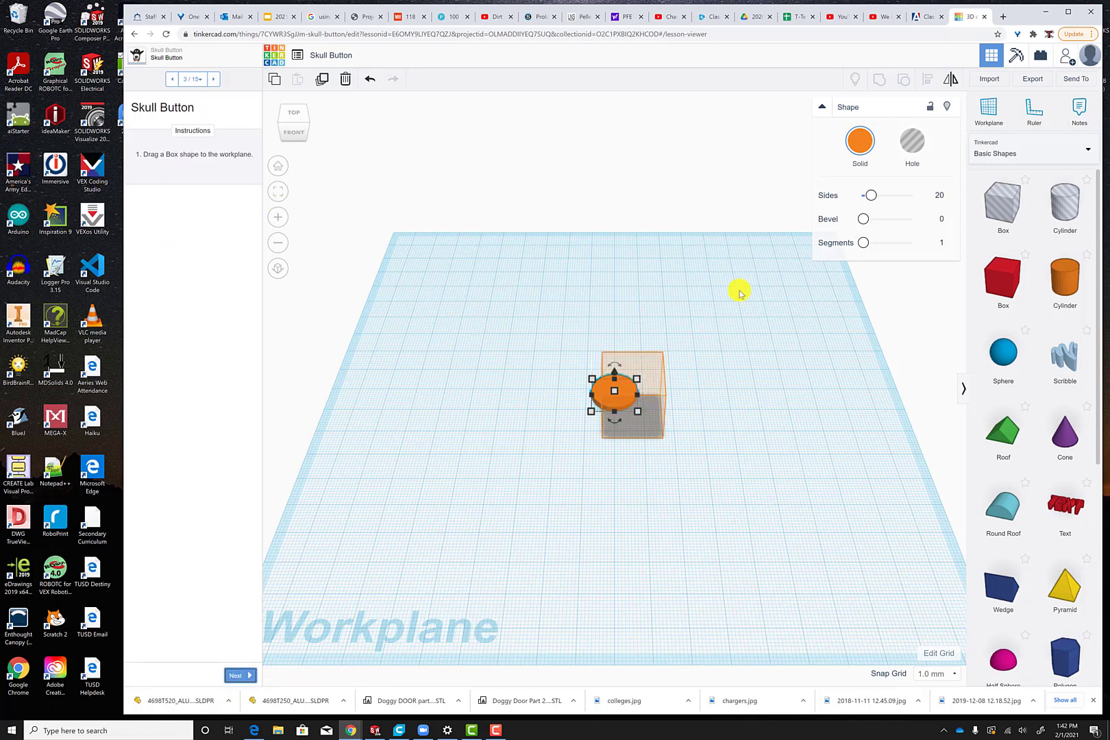
right_click_drag(704, 360, 705, 499)
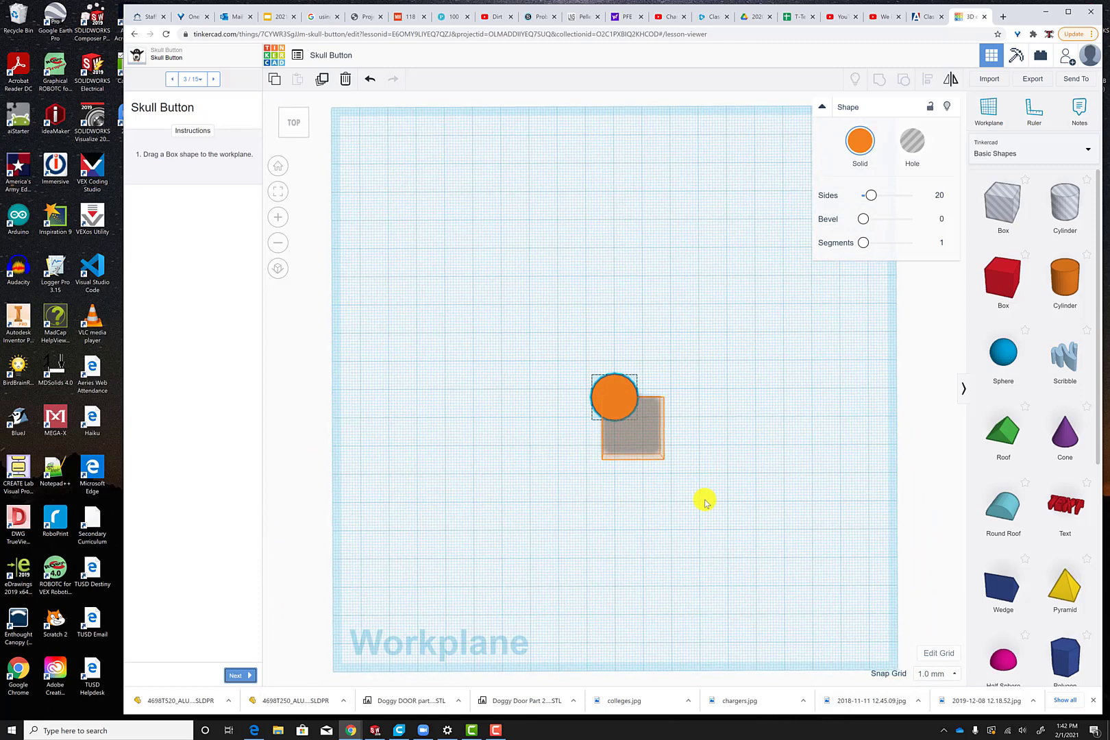
left_click(993, 282)
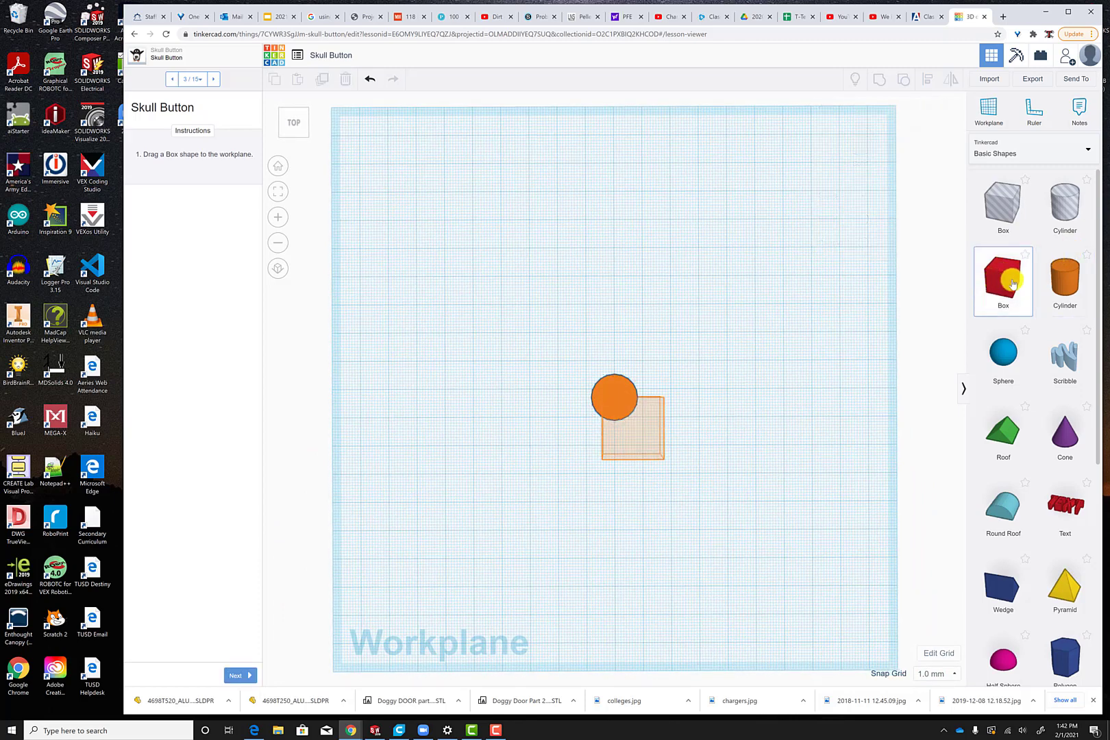
left_click_drag(1005, 286, 629, 429)
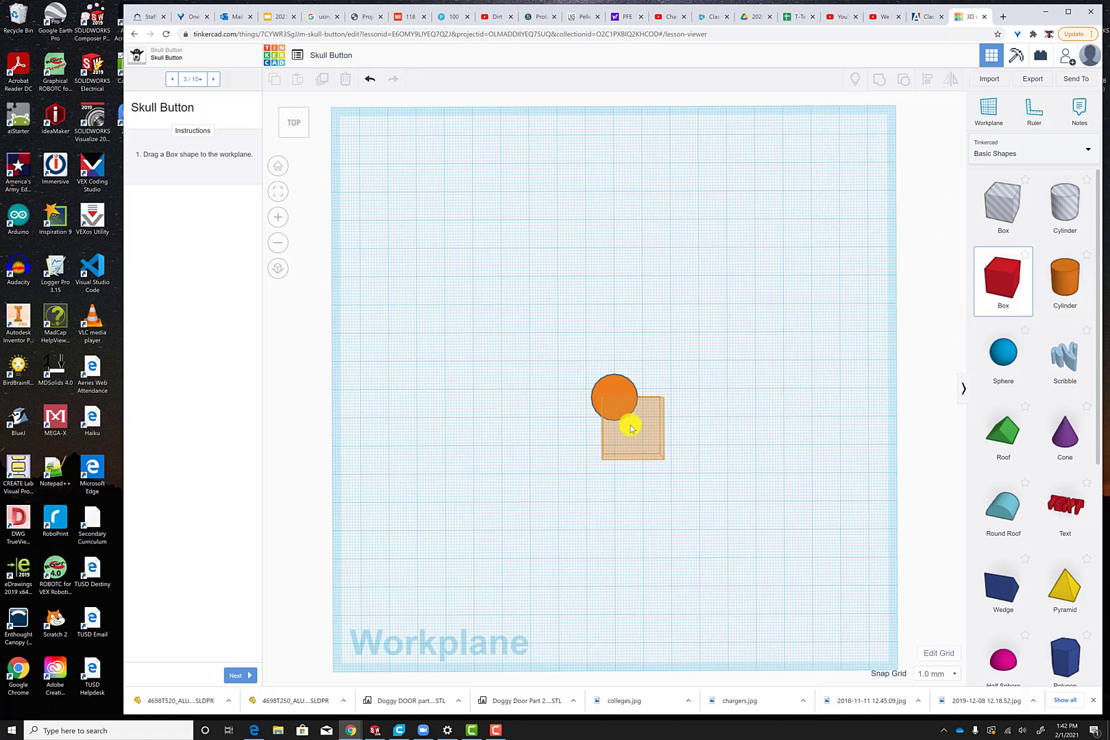
left_click_drag(631, 430, 632, 428)
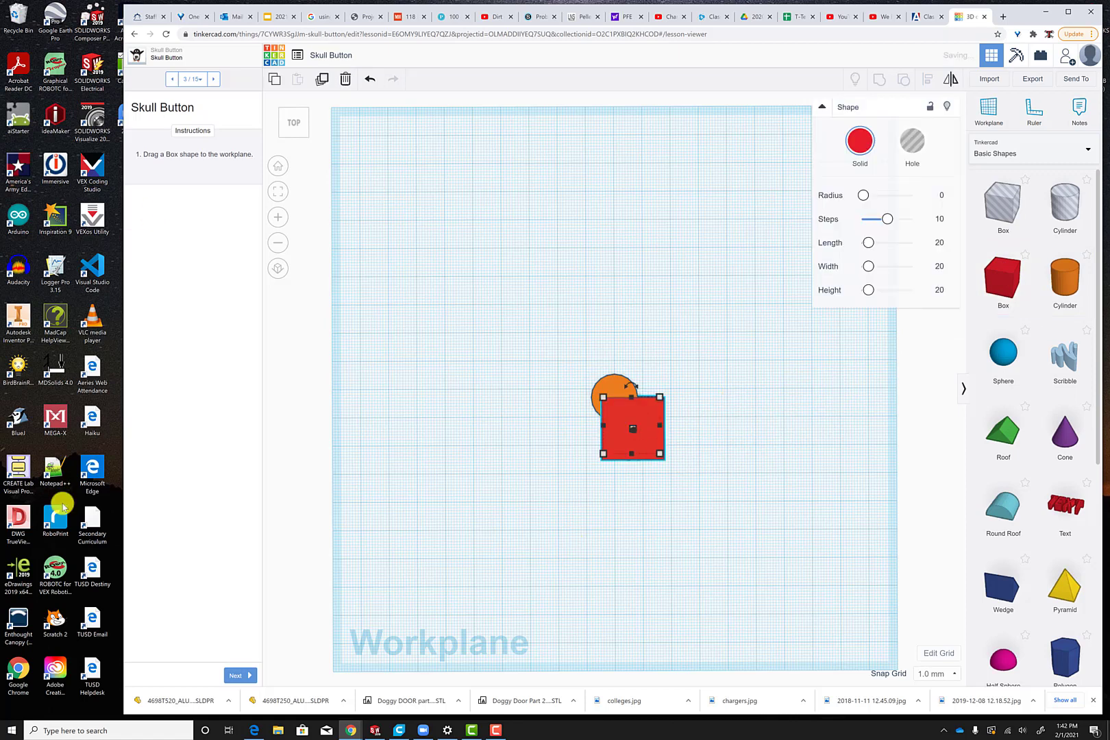
- Advance to lesson instruction 4 and scale the box to a height of 2 mm and a base of 8 x 8 mm
left_click(239, 674)
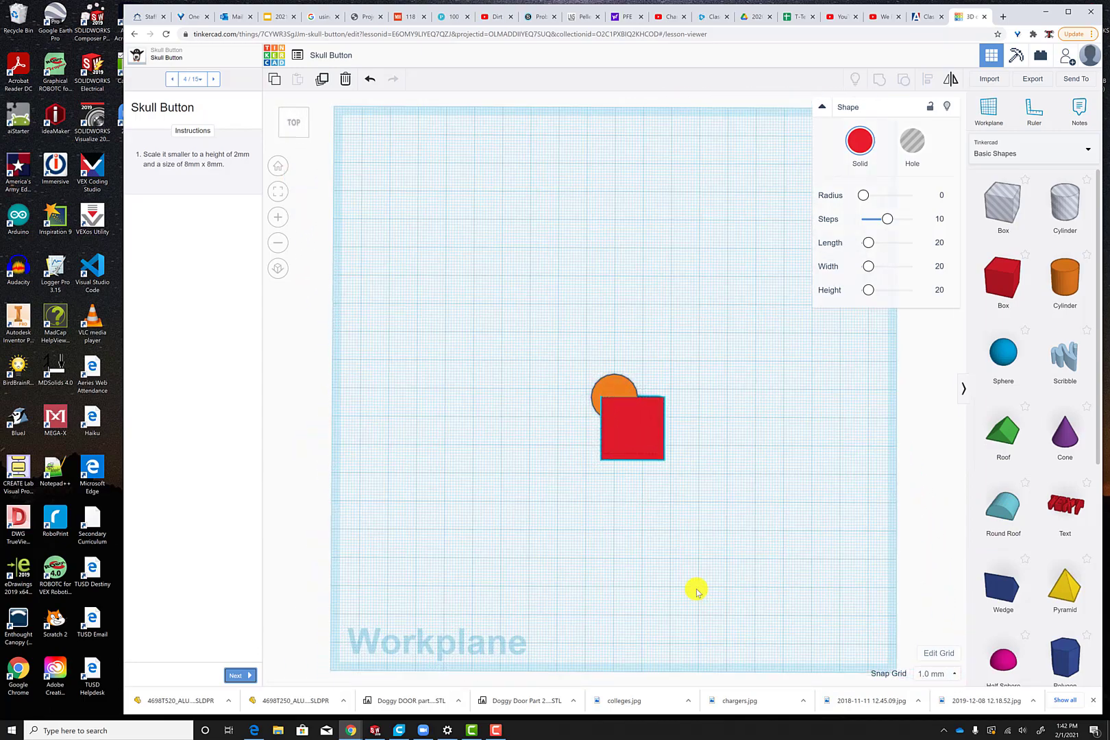
right_click_drag(696, 593, 703, 505)
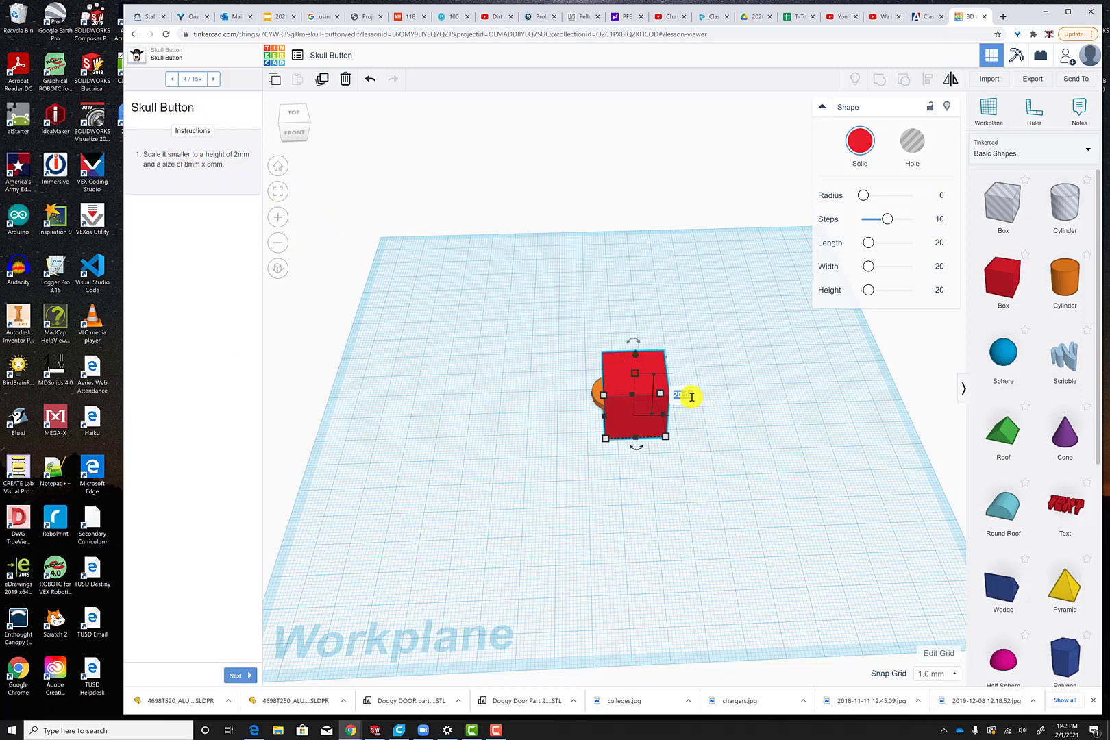
type("2")
key("Return")
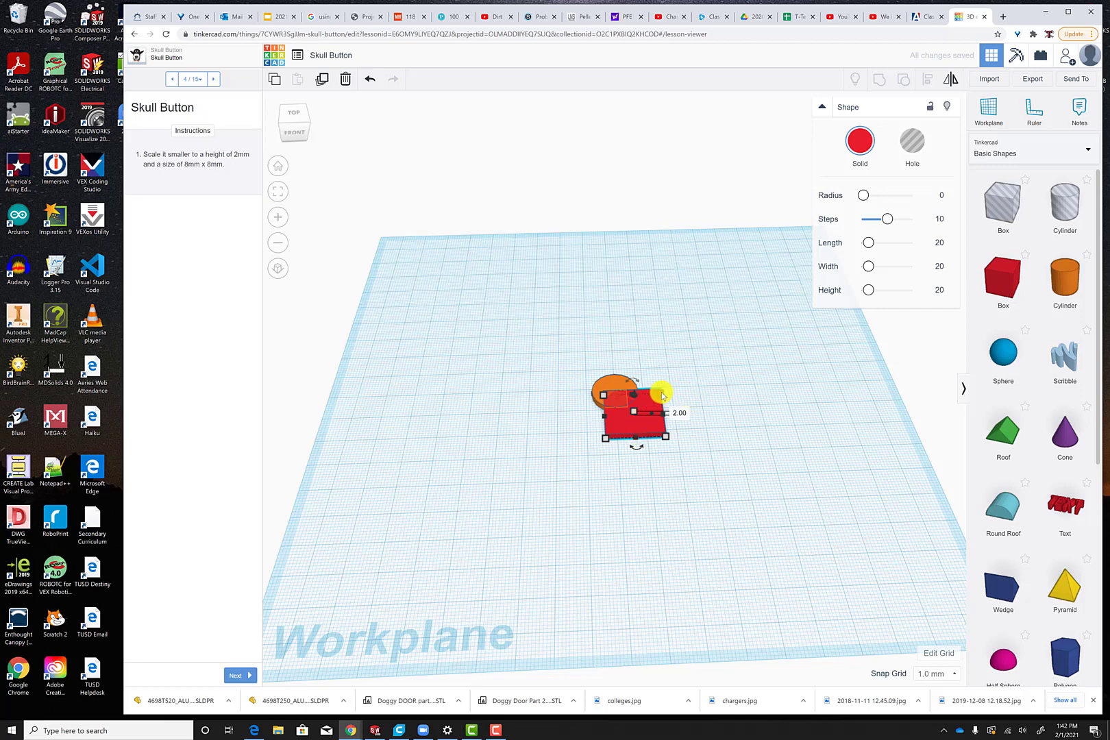
mouse_move(662, 396)
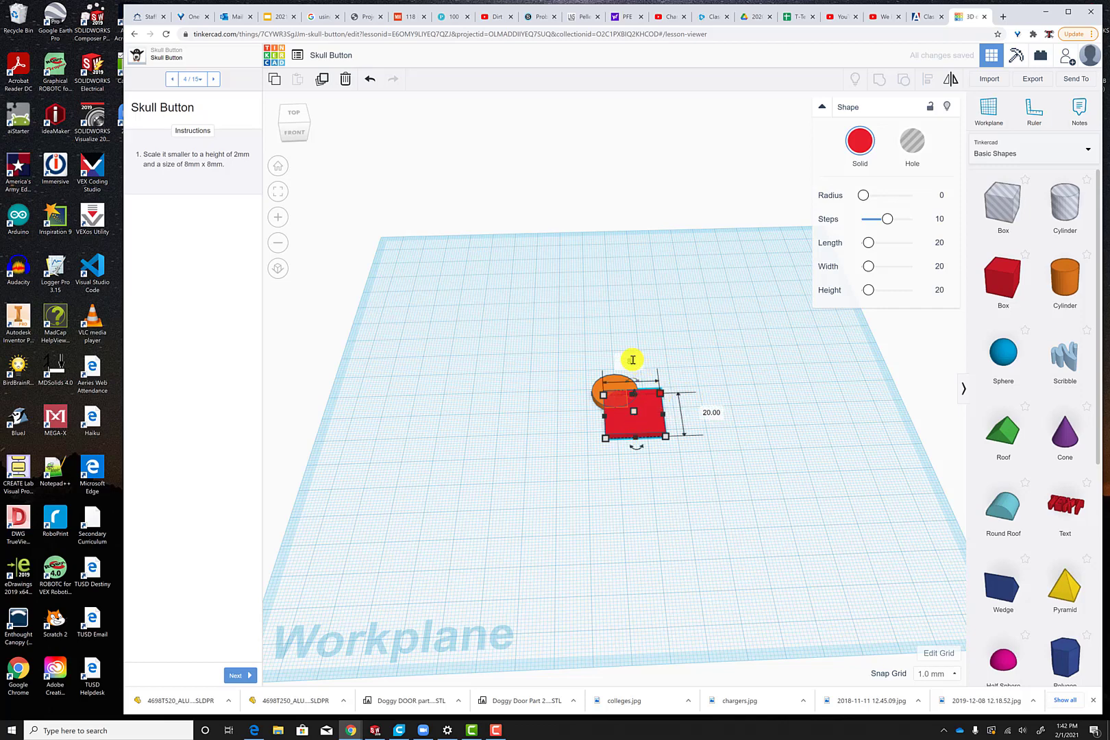
key("Tab")
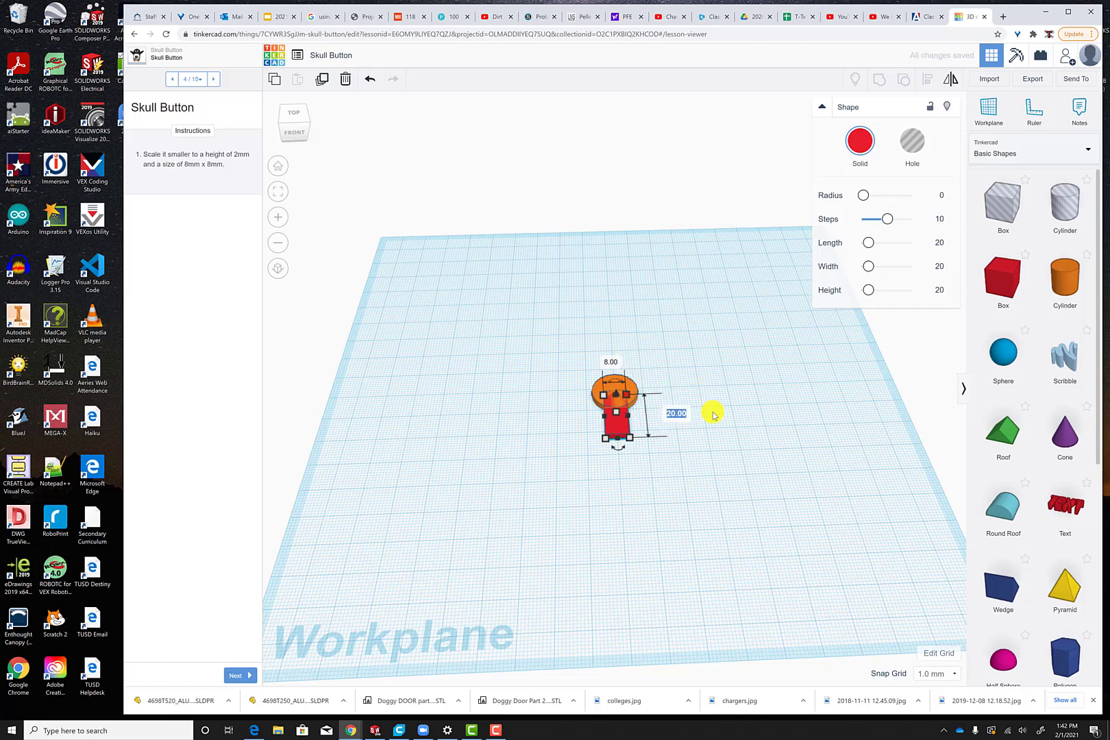
type("8")
key("Return")
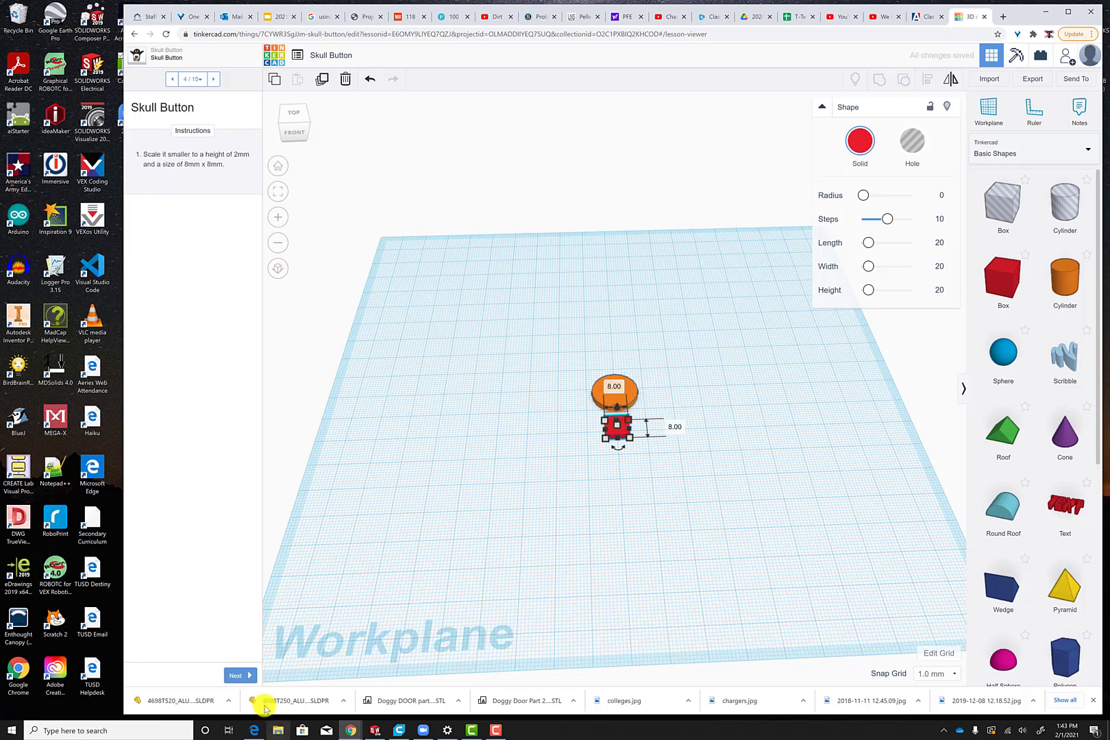
- Advance to lesson instruction 5, place a second Cylinder on the outlined spot and turn it into a hole
left_click(241, 675)
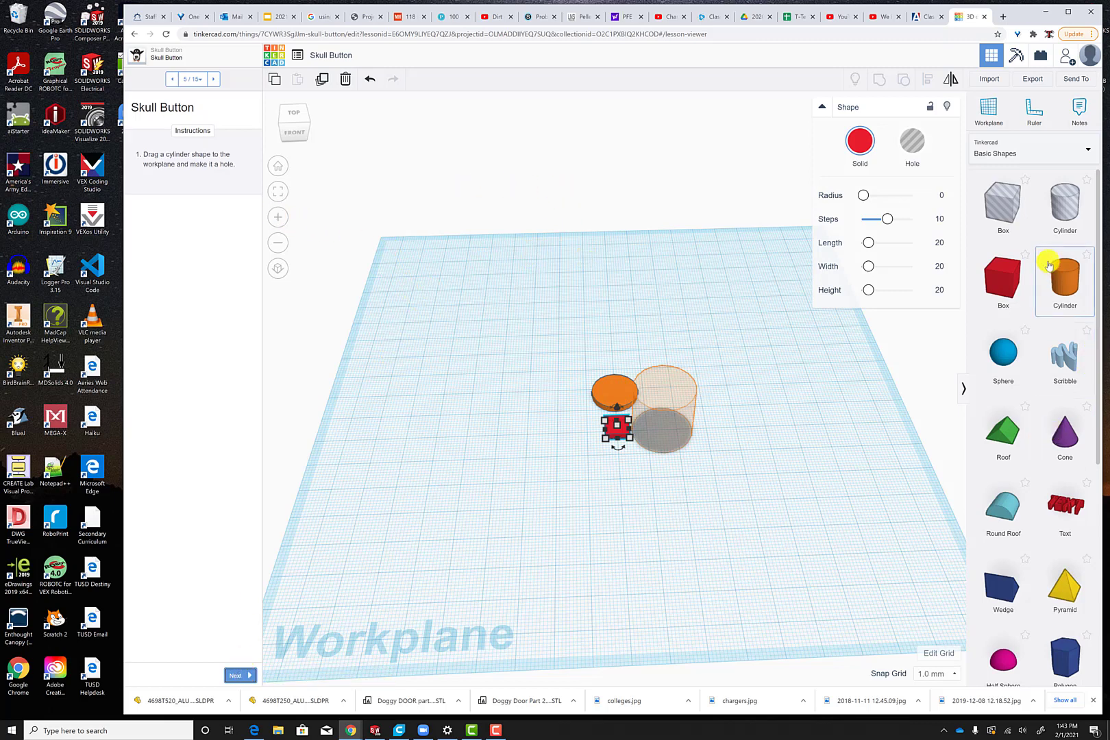
left_click_drag(1050, 293, 661, 431)
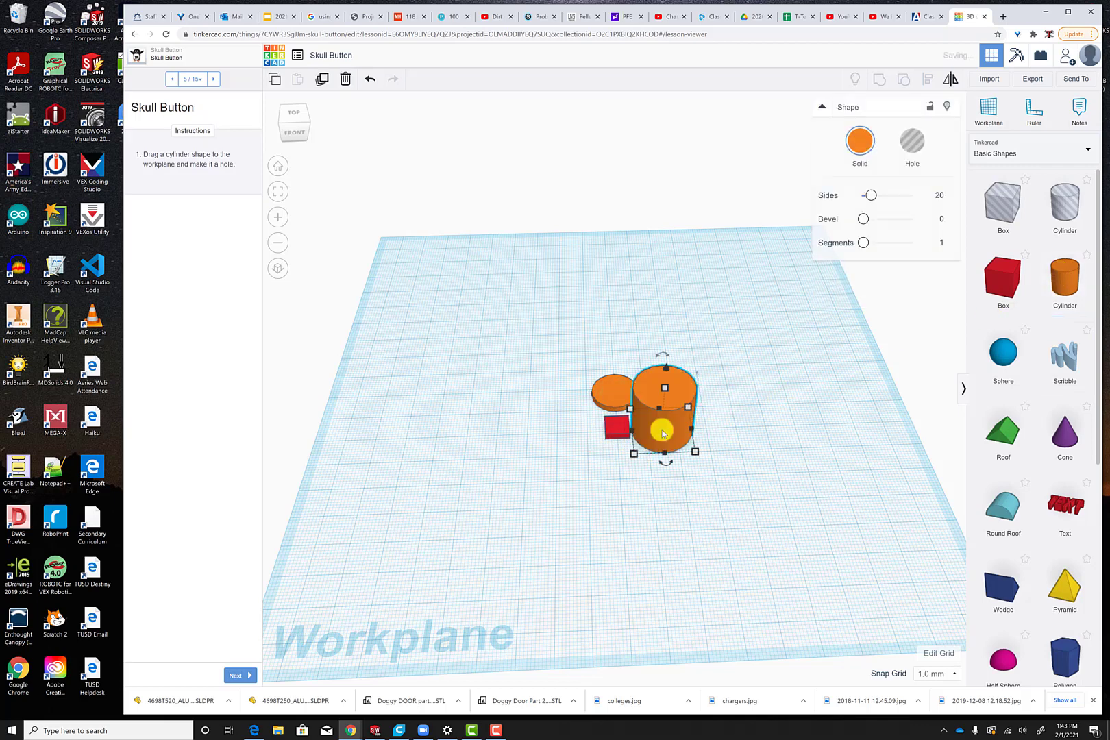
left_click(913, 141)
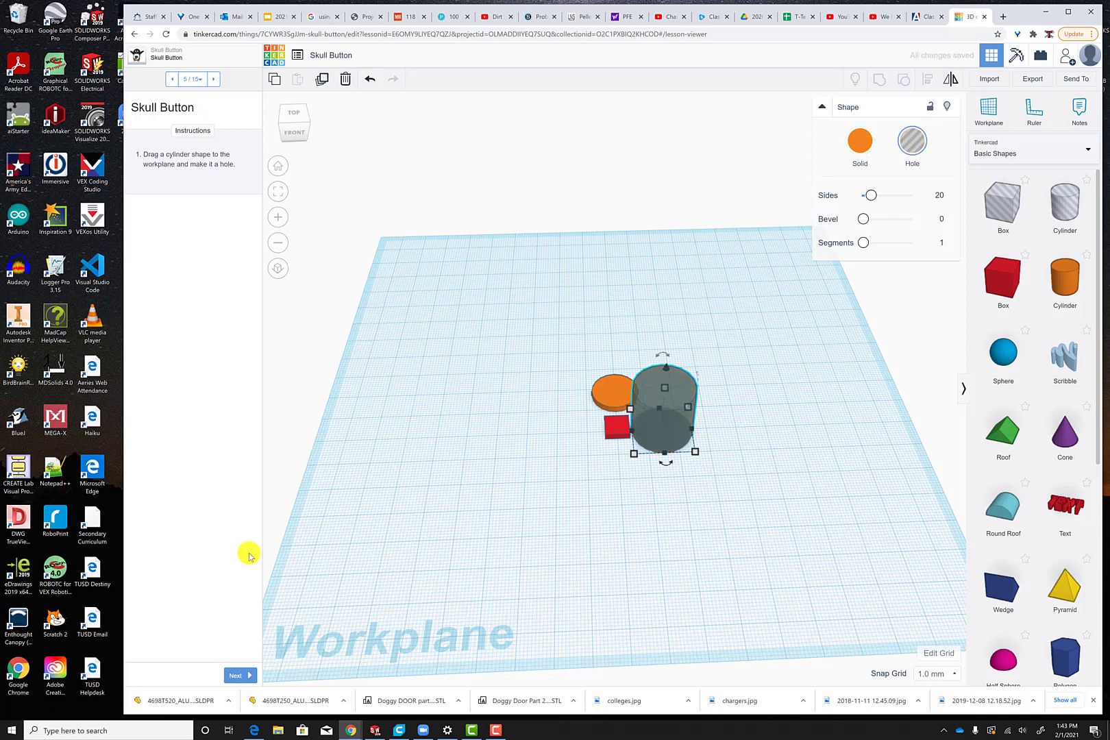
- Advance to lesson instruction 6 and scale the hole cylinder's base to 2 x 2 mm
left_click(239, 673)
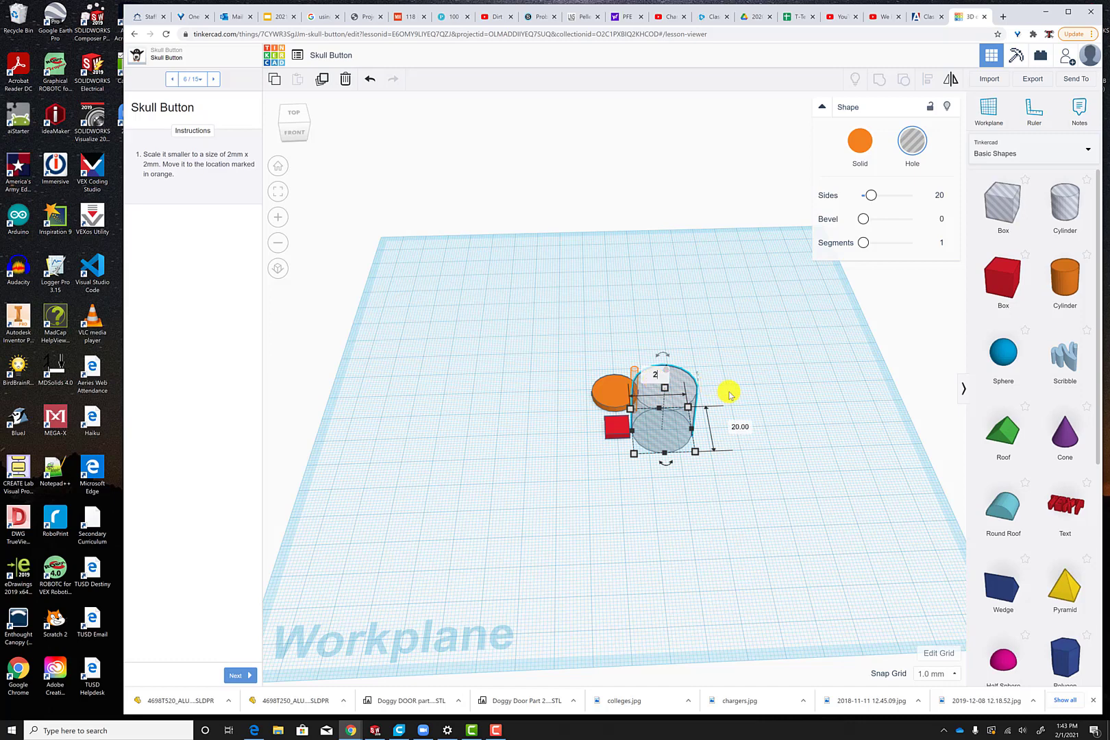
key("Tab")
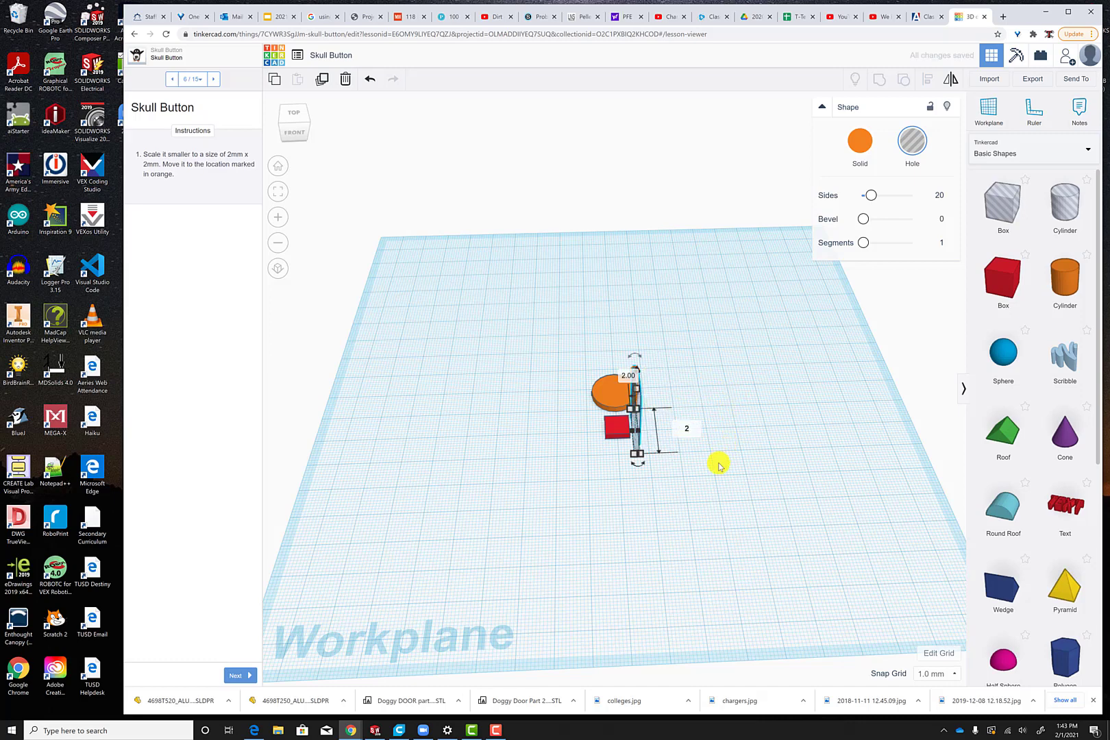
key("Return")
left_click(623, 533)
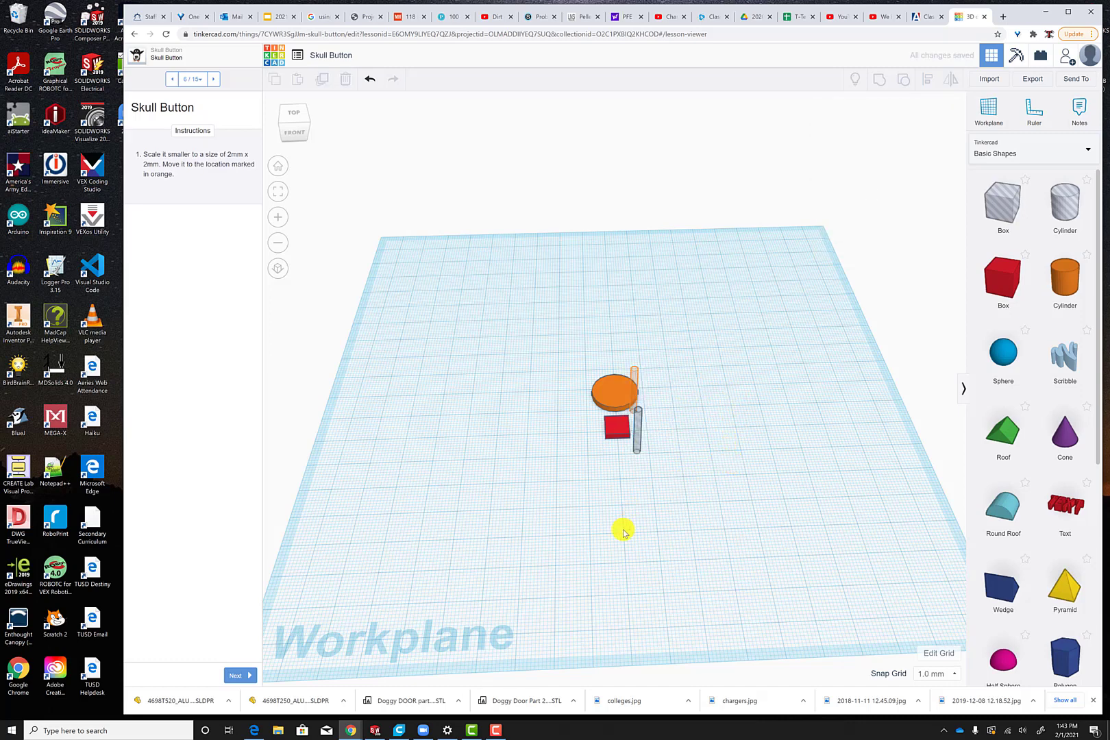
- Move the thin hole cylinder 18 mm back onto the orange-marked location at the flat cylinder's edge
right_click_drag(685, 411, 675, 465)
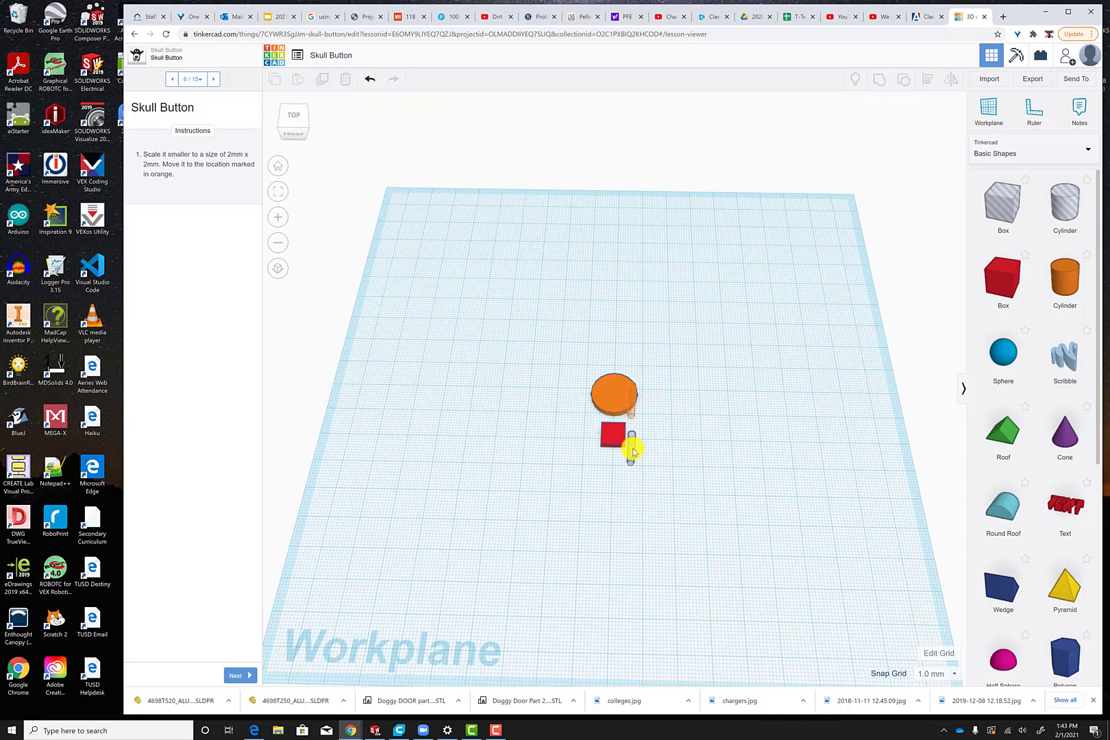
left_click_drag(634, 425, 632, 404)
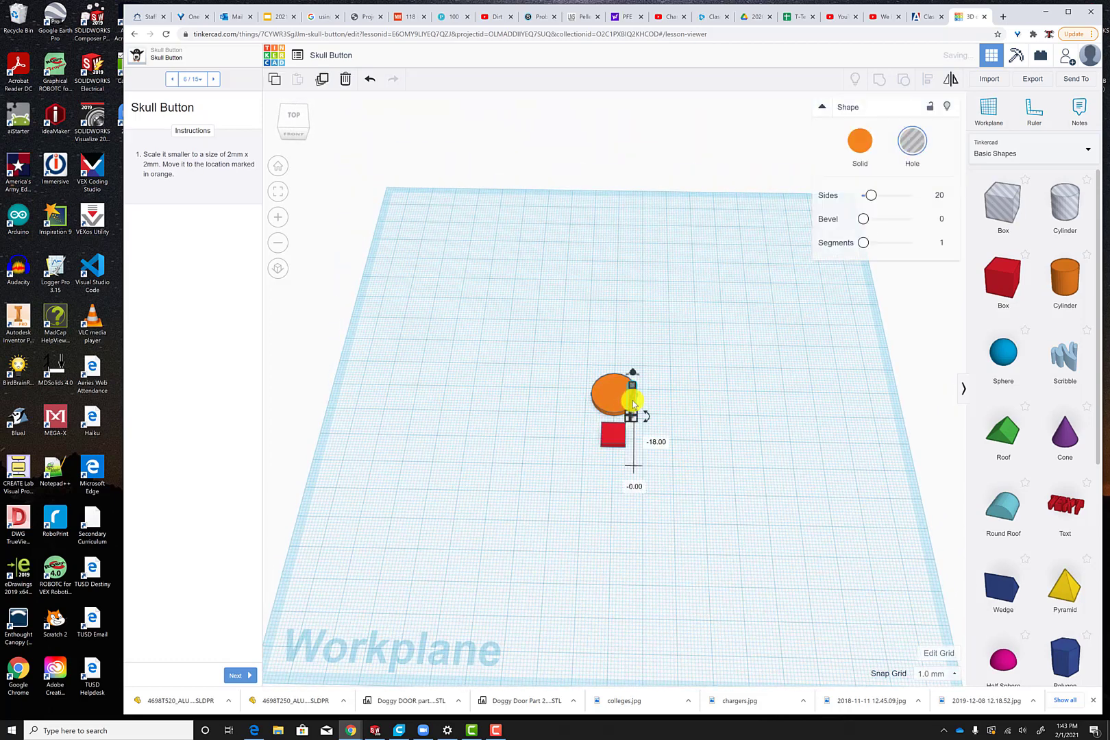
left_click(714, 425)
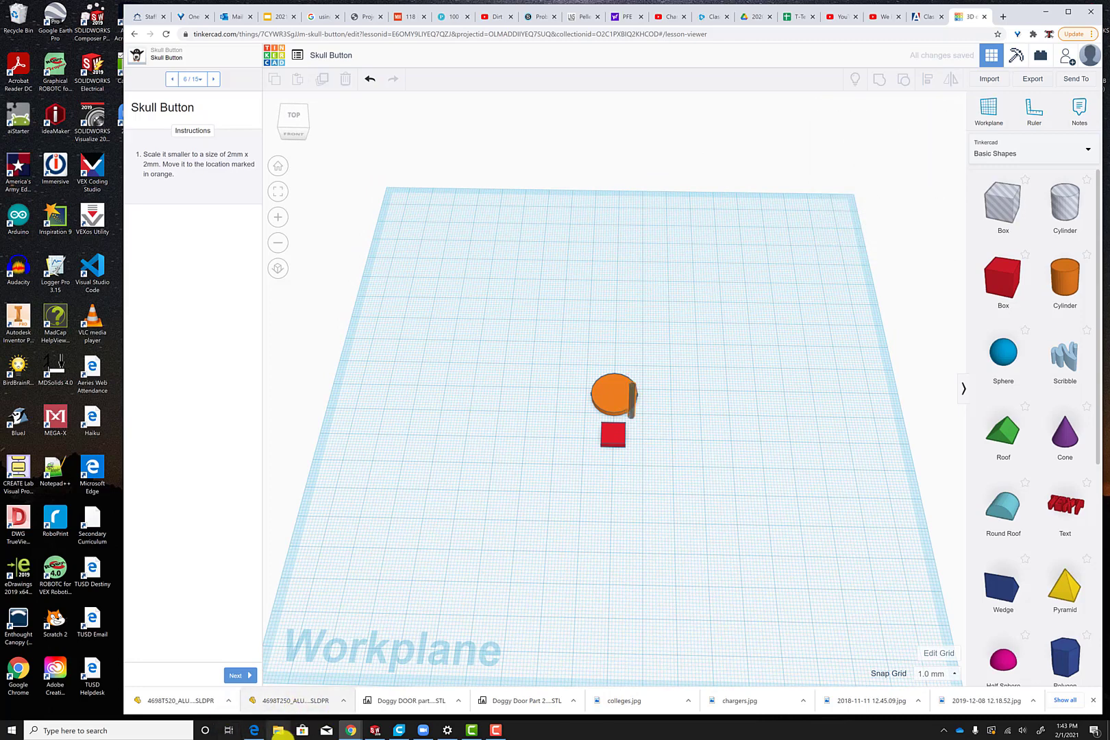
- Advance to lesson instruction 7, then copy the thin hole cylinder and paste one duplicate
left_click(241, 676)
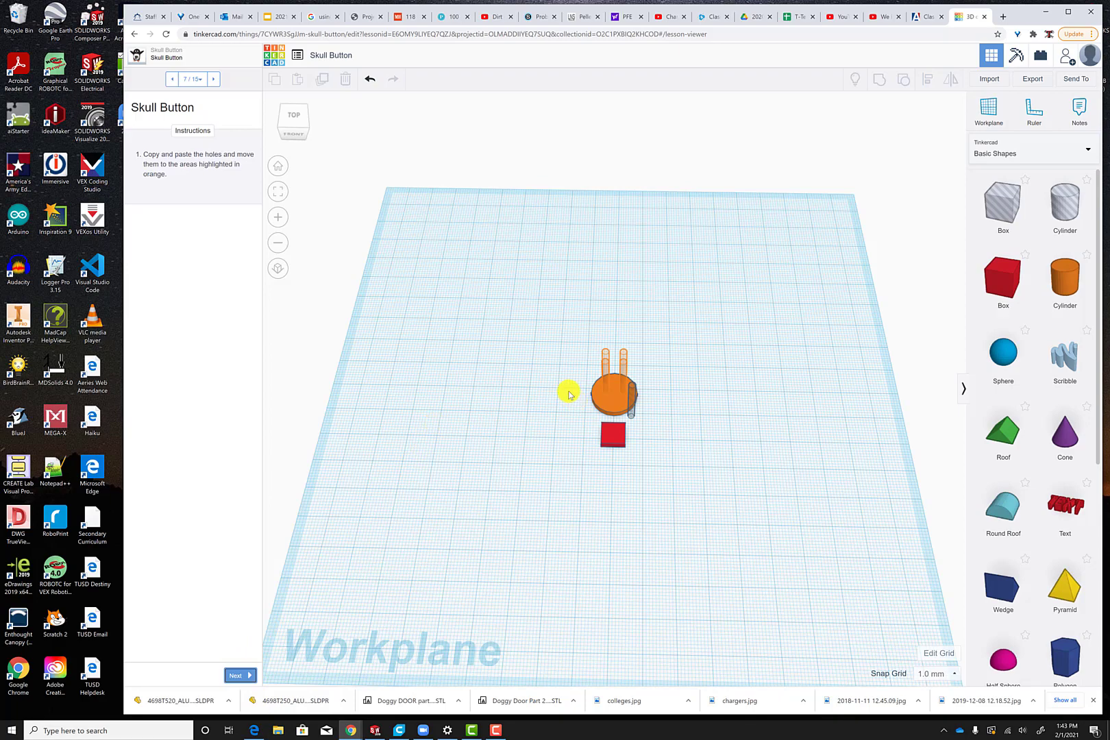
scroll(623, 371, "down", 2)
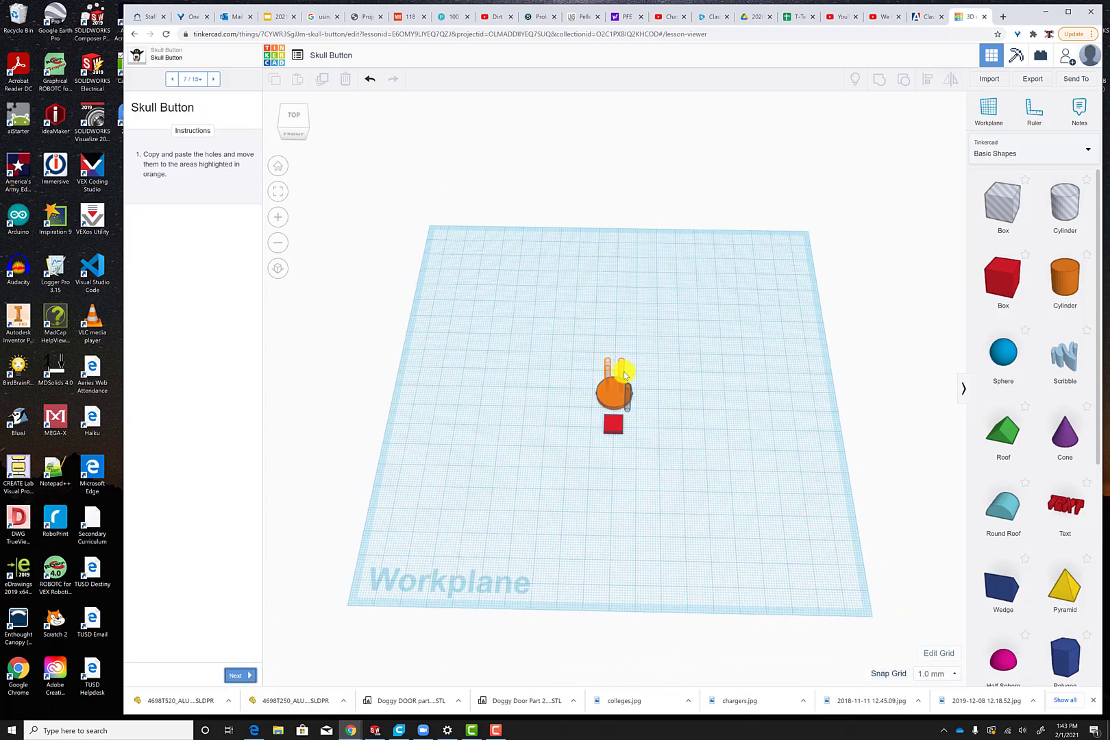
scroll(626, 404, "up", 6)
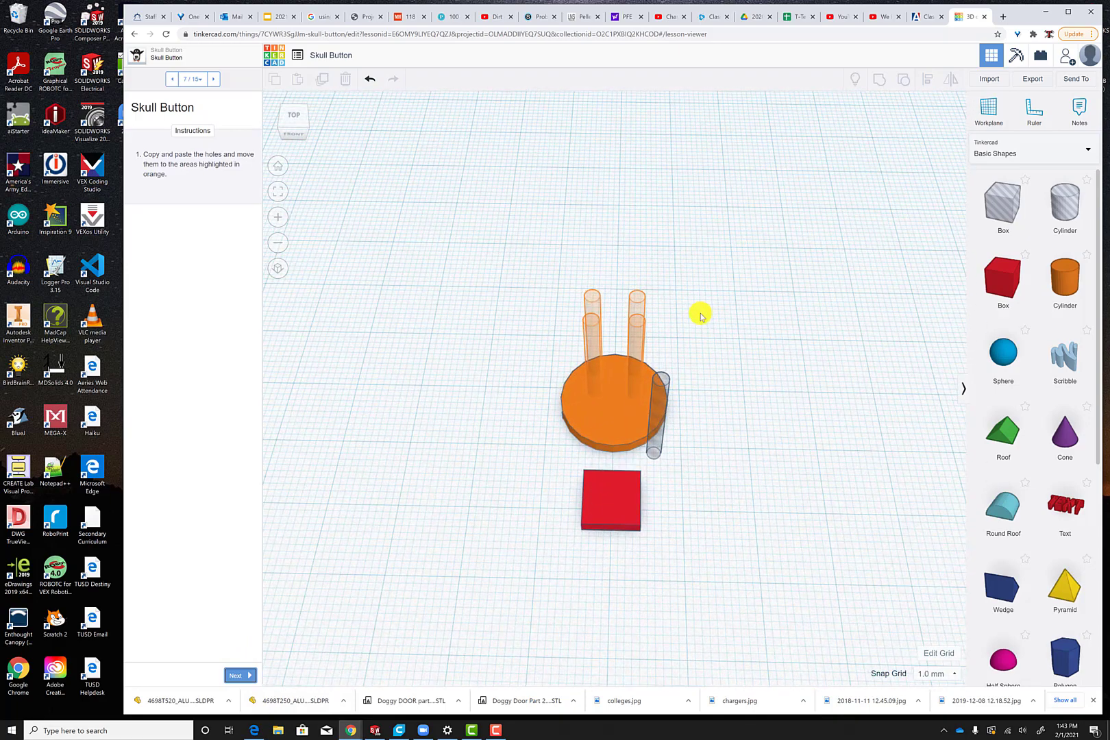
right_click_drag(701, 312, 703, 442)
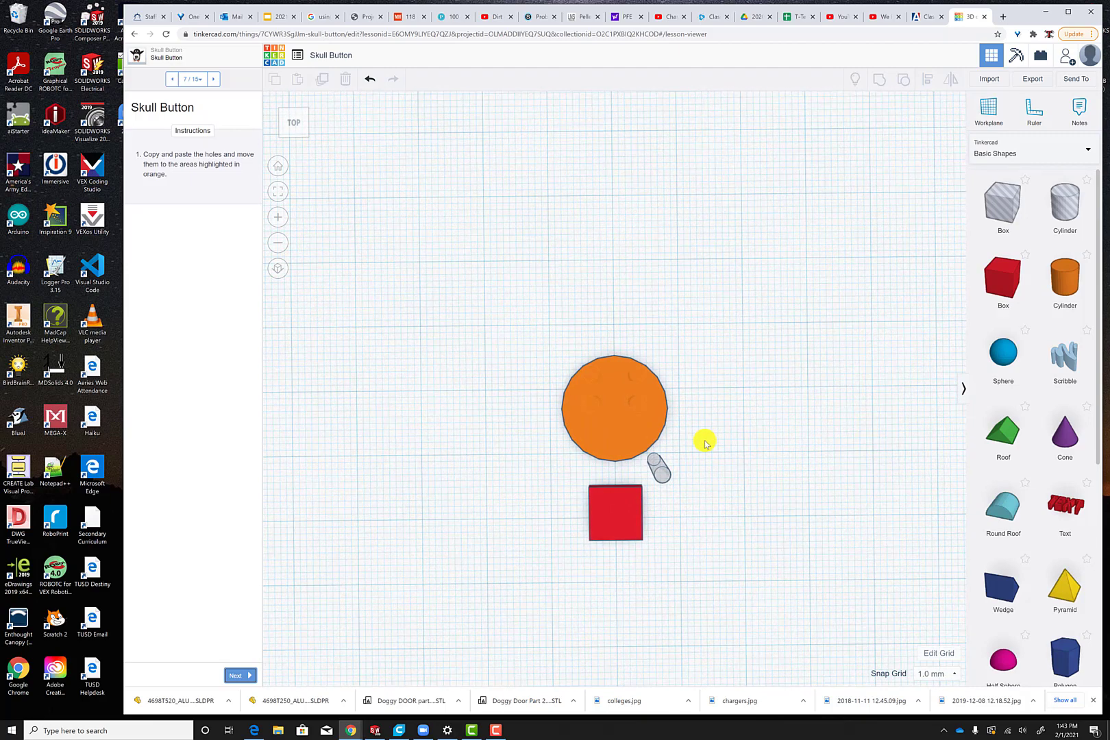
left_click(661, 476)
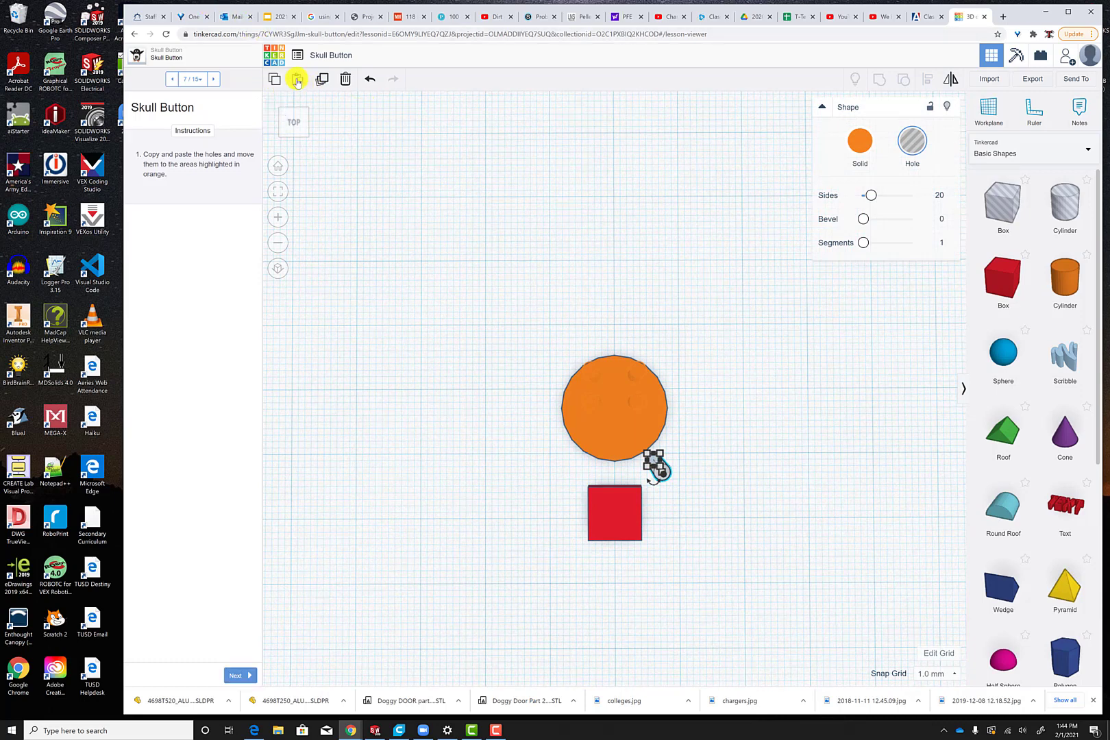
left_click(592, 373)
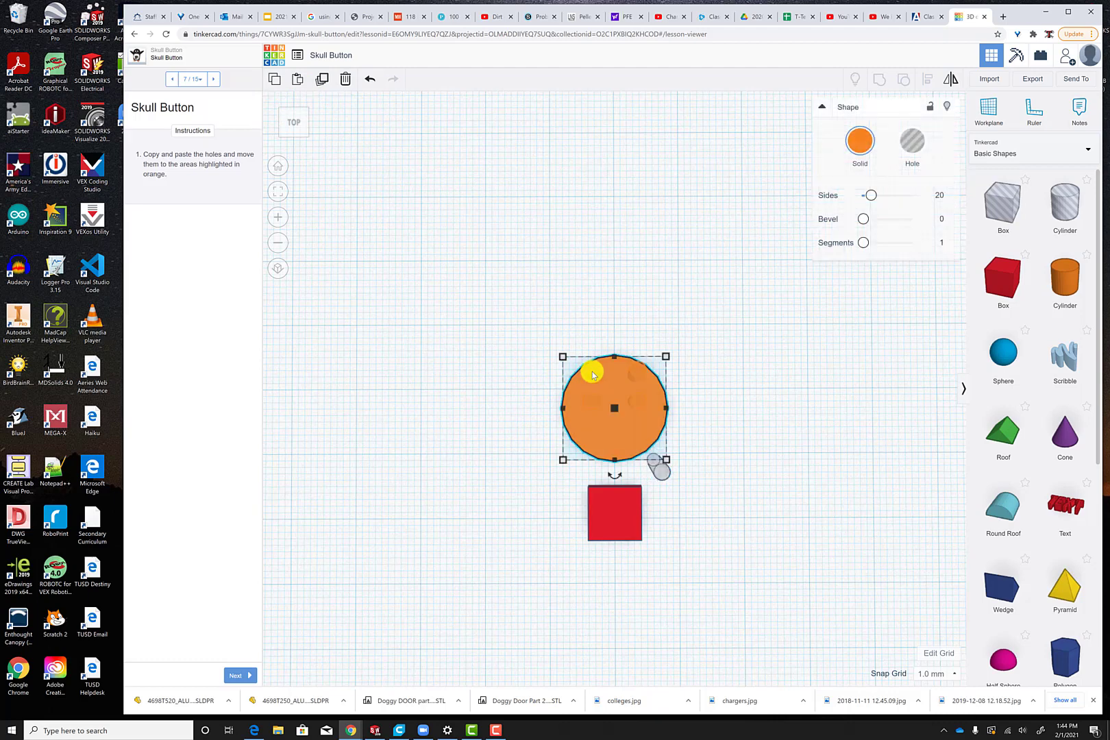
left_click(297, 78)
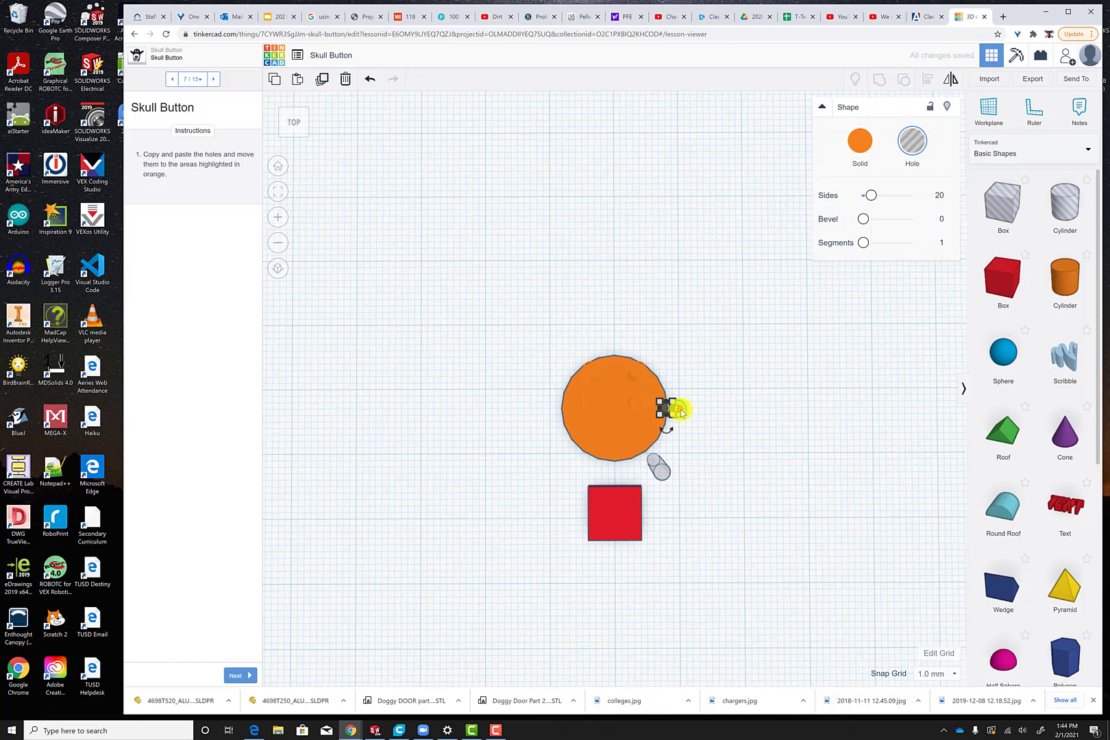
- Move the two thin hole cylinders onto the front pair of orange-marked spots on the flat orange cylinder
left_click_drag(681, 410, 713, 412)
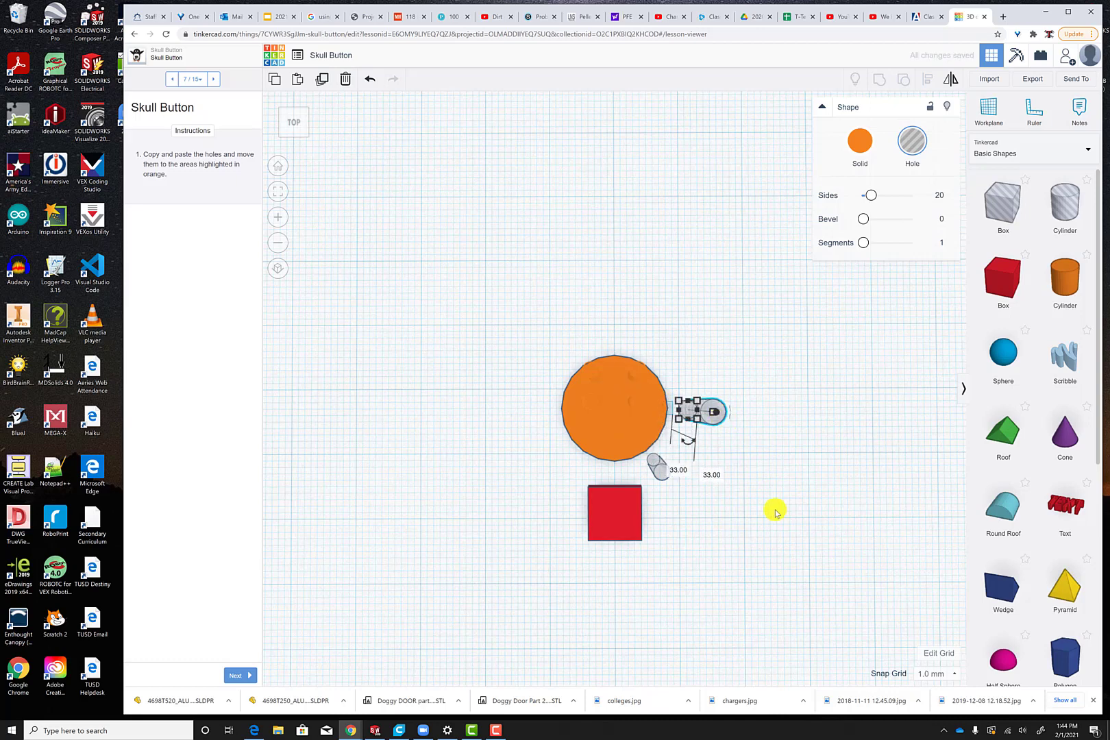
key("ctrl+z")
right_click_drag(785, 511, 828, 418)
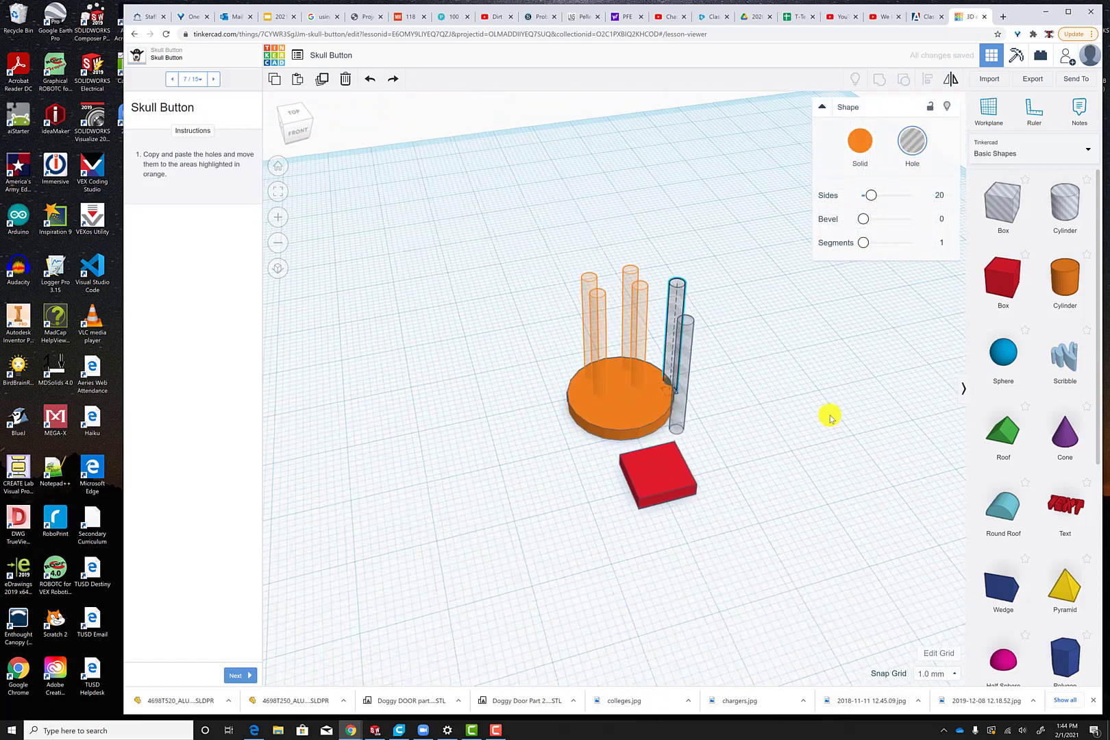
left_click_drag(677, 305, 596, 312)
left_click_drag(685, 360, 644, 323)
right_click_drag(702, 329, 656, 421)
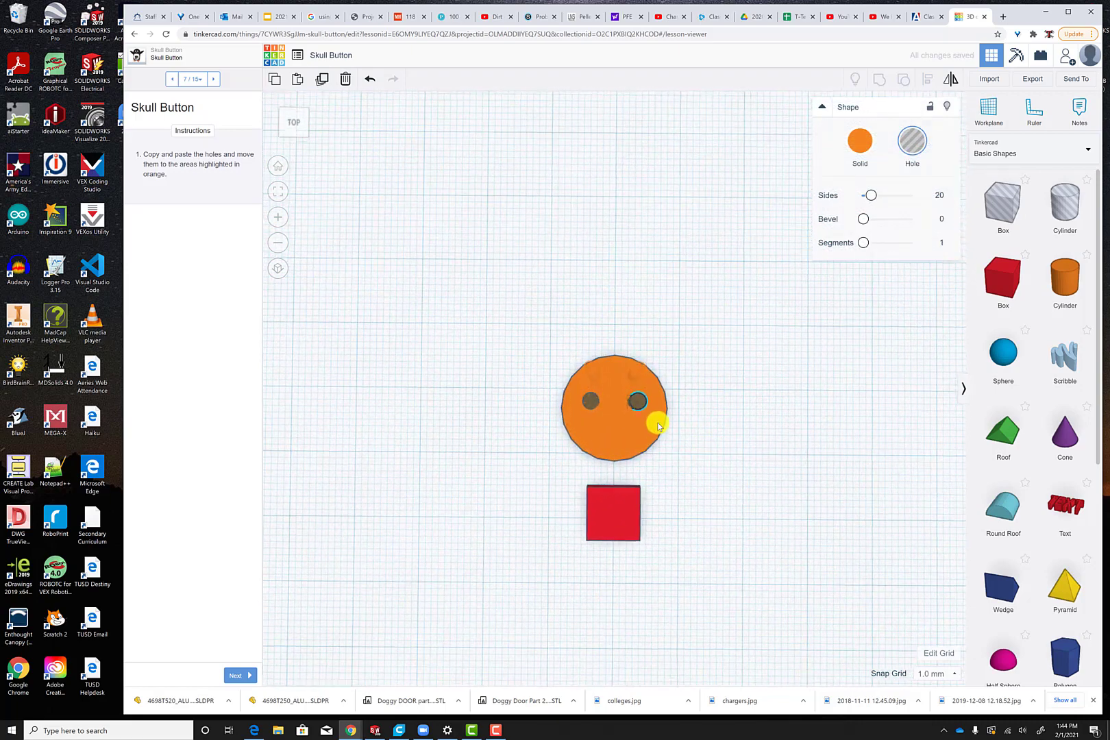
right_click_drag(747, 366, 738, 302)
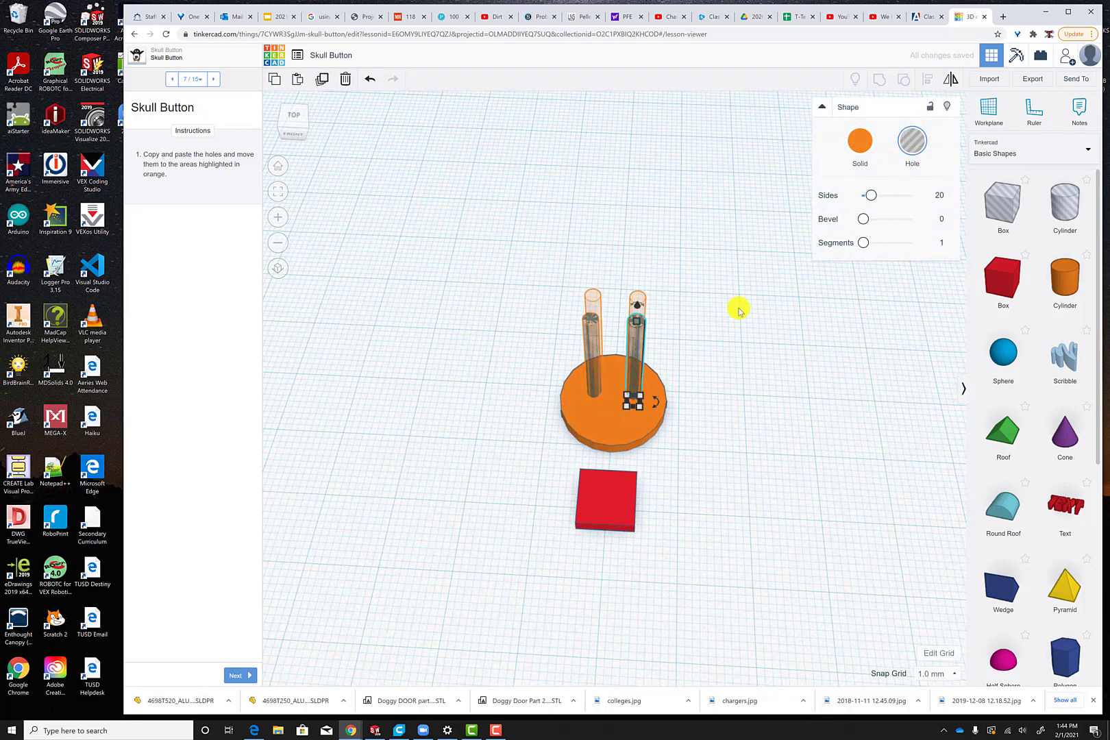
left_click(738, 303)
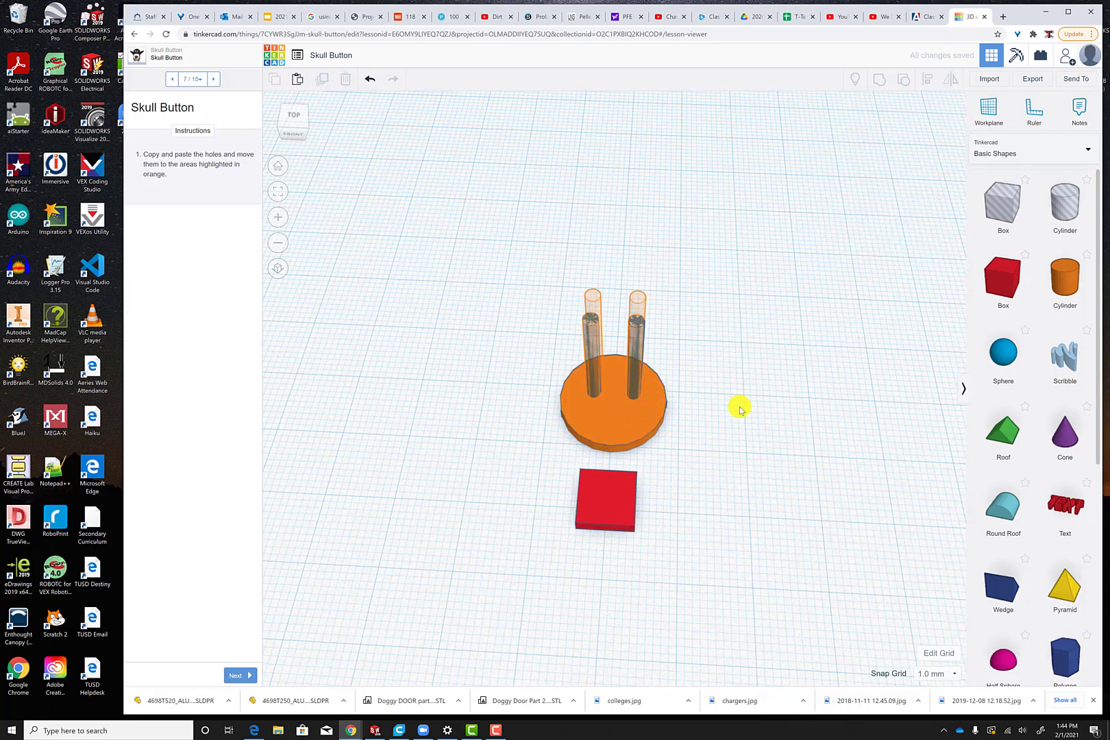
- Paste two more thin hole cylinders and move them onto the rear pair of orange-marked spots on the flat cylinder
left_click(296, 79)
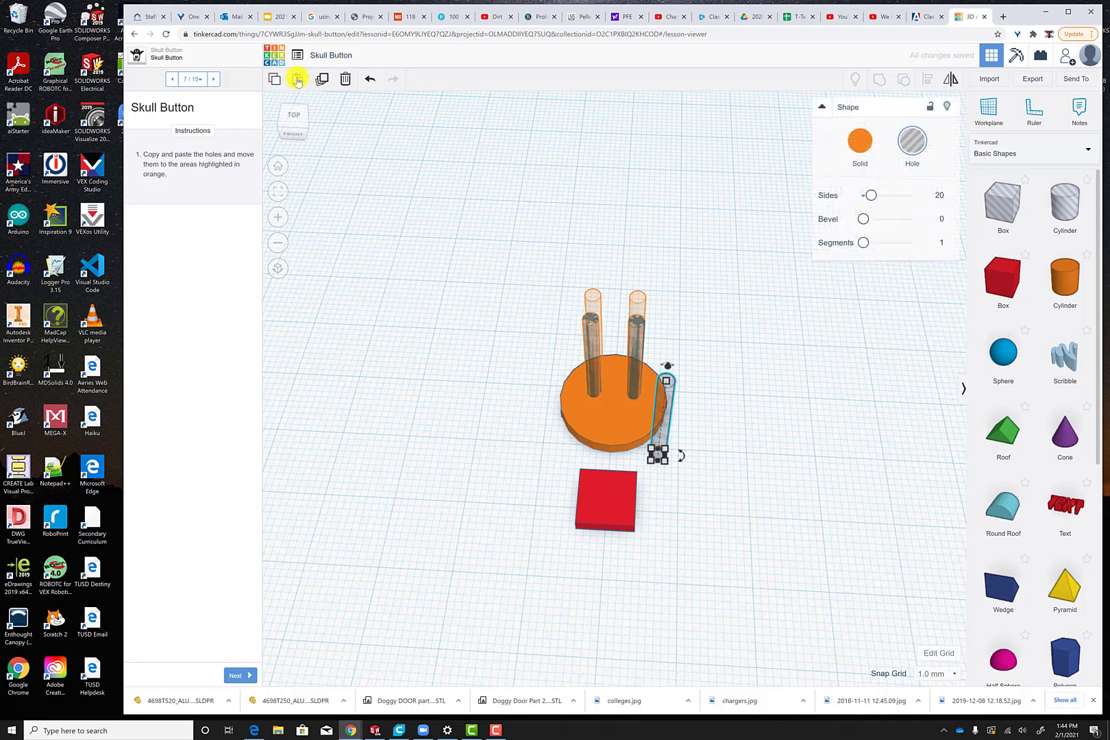
left_click(296, 79)
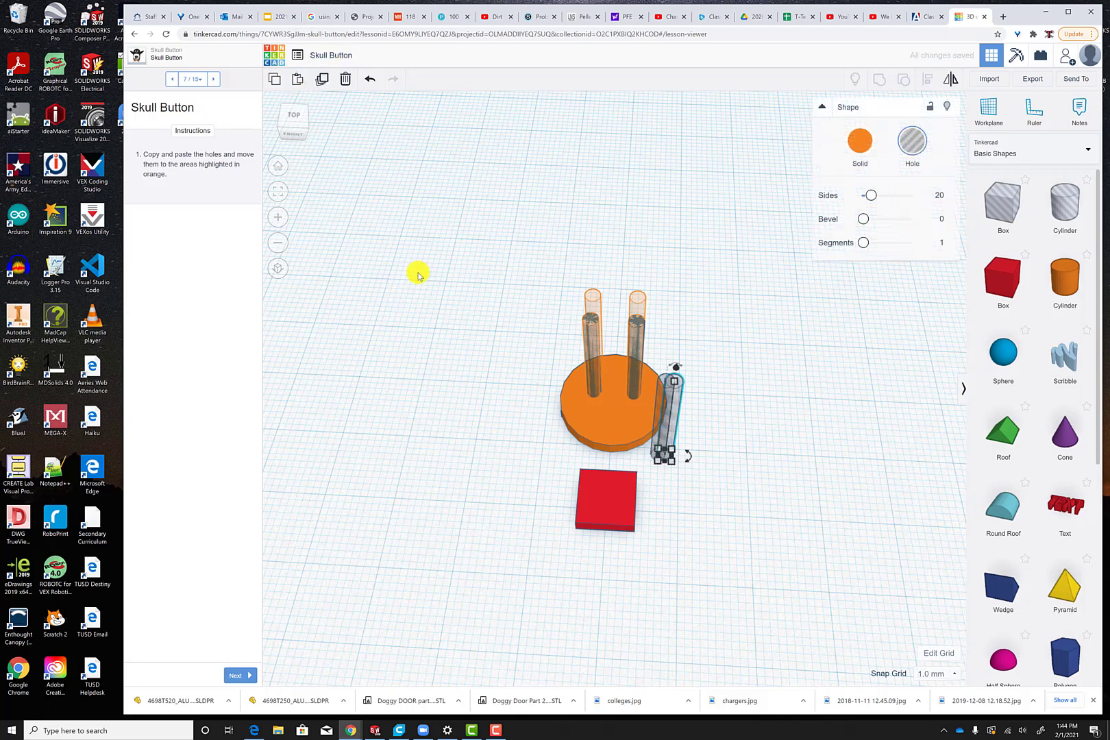
left_click(427, 309)
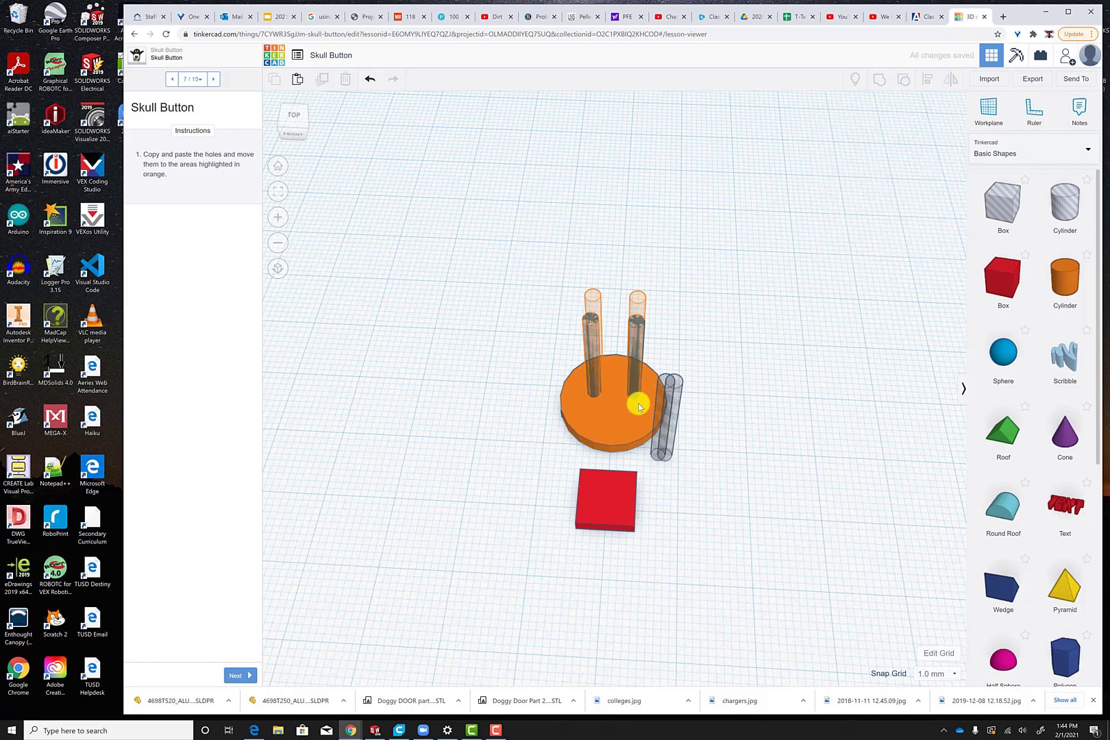
left_click_drag(656, 397, 588, 318)
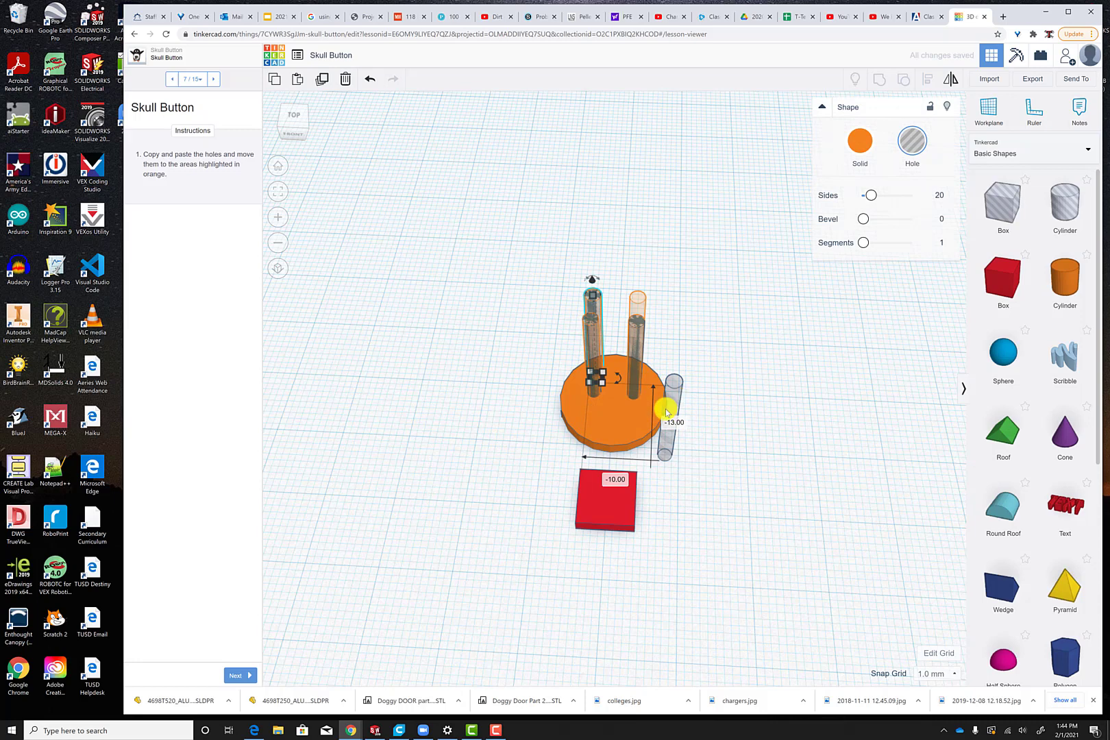
left_click_drag(667, 409, 635, 324)
left_click(765, 495)
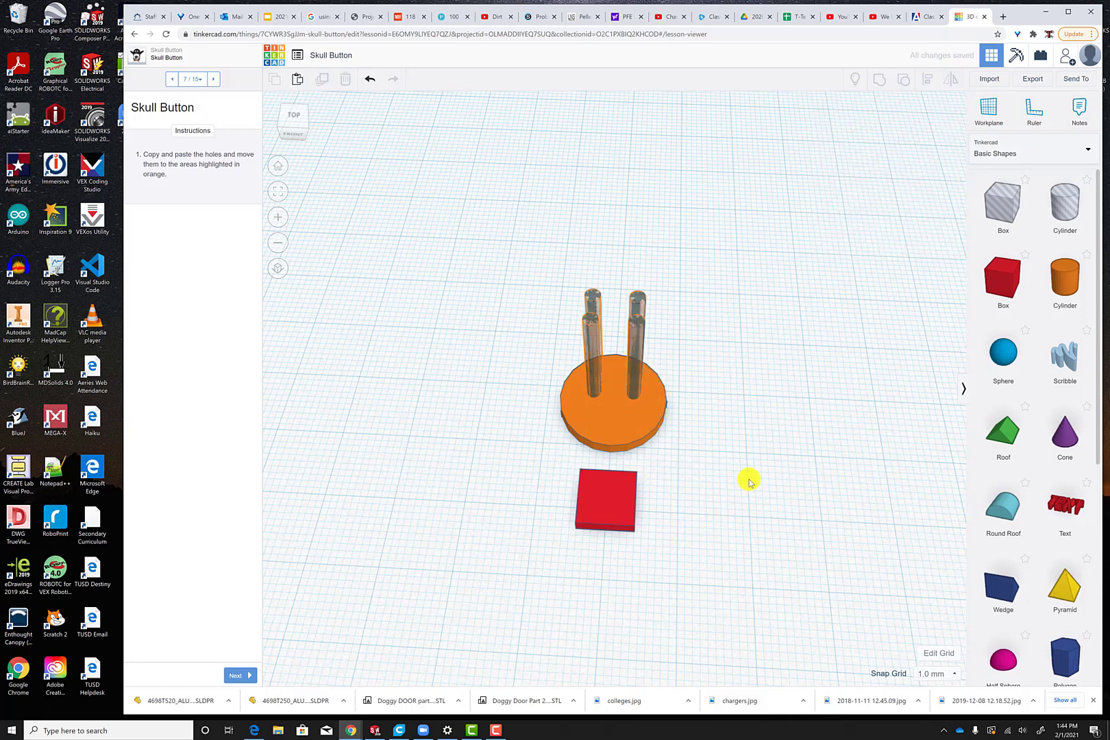
mouse_move(740, 479)
right_mouse_down()
mouse_move(731, 540)
mouse_move(744, 609)
mouse_move(767, 484)
mouse_move(752, 480)
right_mouse_up()
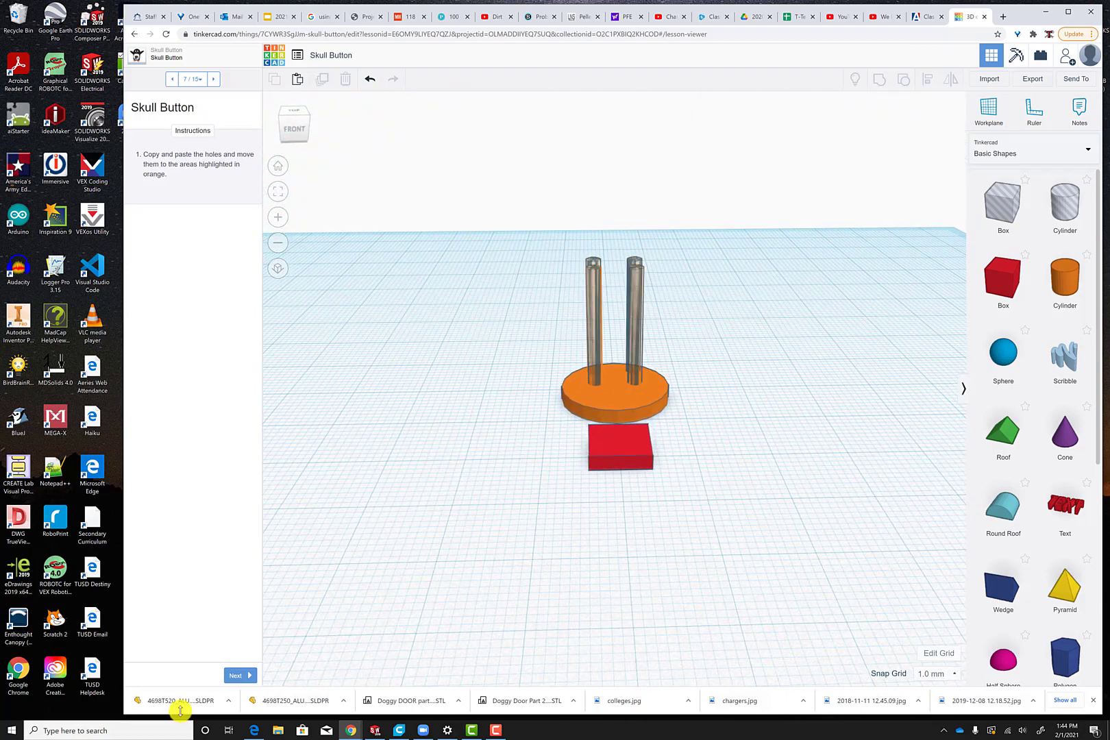
- Advance to lesson instruction 8 and place a hole Box on the outlined spot of the workplane
left_click(236, 674)
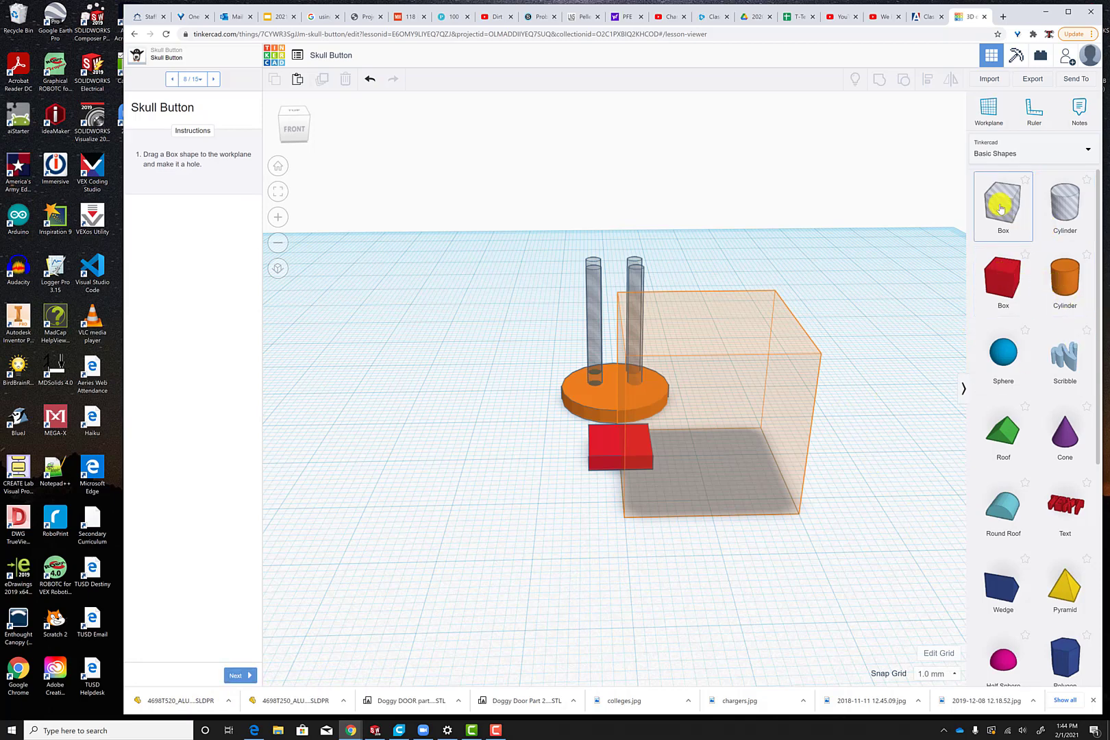
left_click_drag(1000, 208, 702, 468)
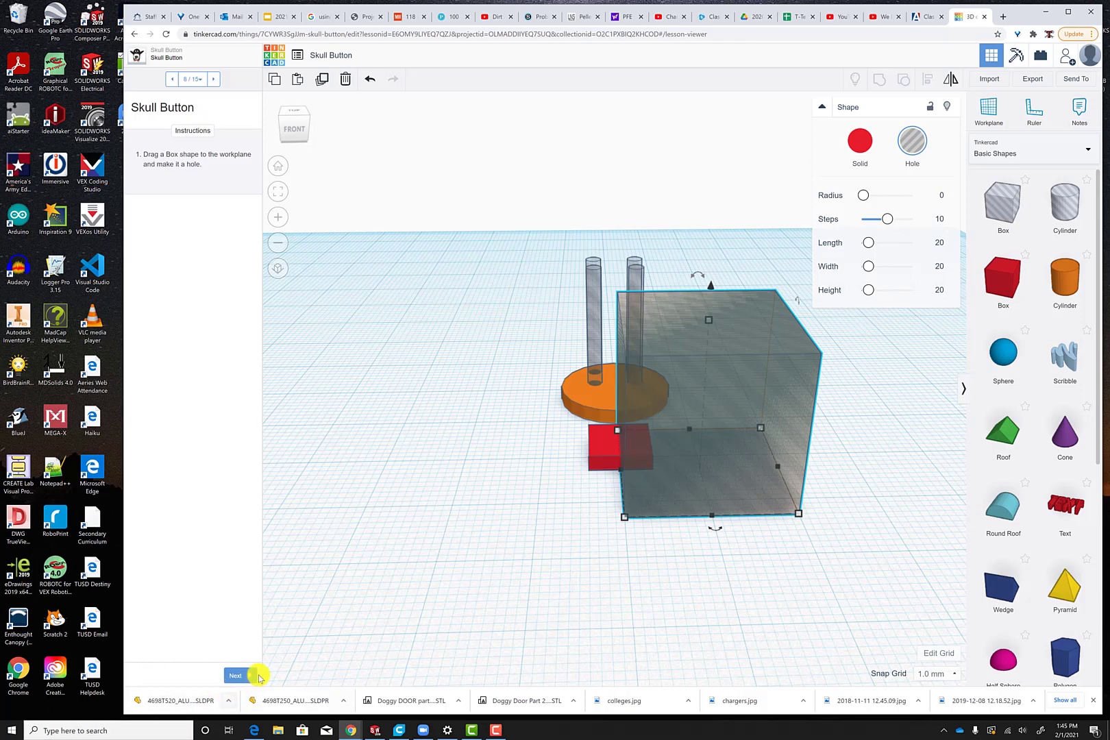
- Advance to lesson instruction 9 and scale the hole box to a height of 2 mm and a base of 1 x 4 mm
left_click(256, 677)
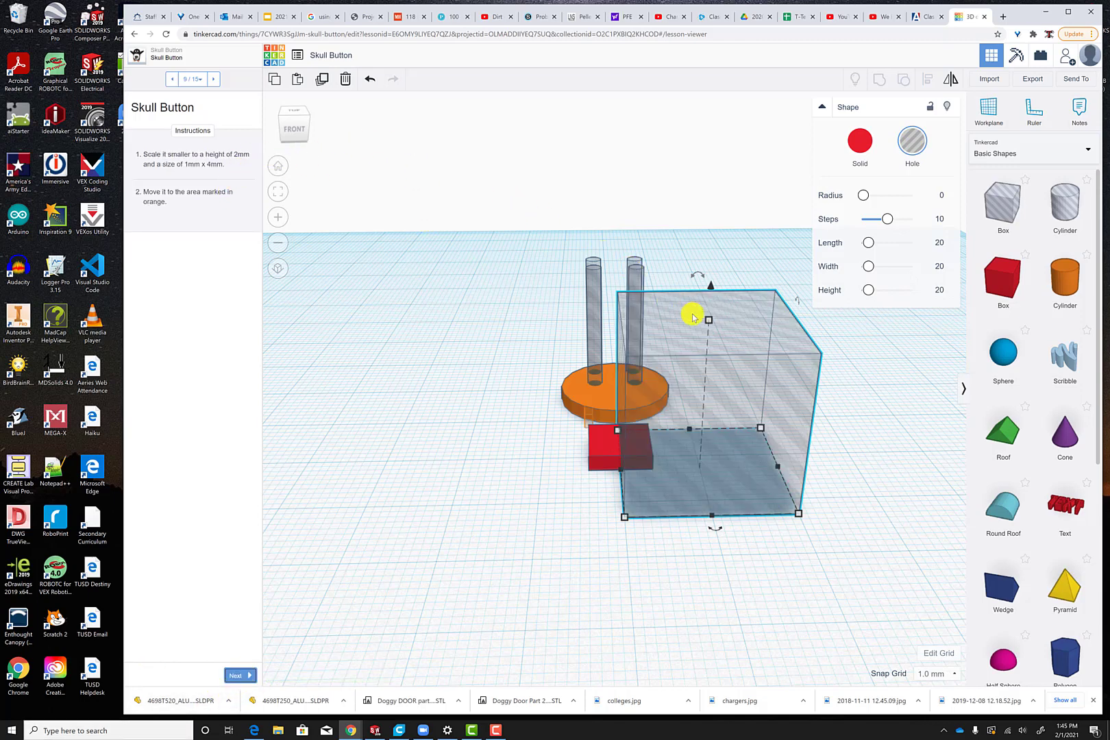
mouse_move(709, 321)
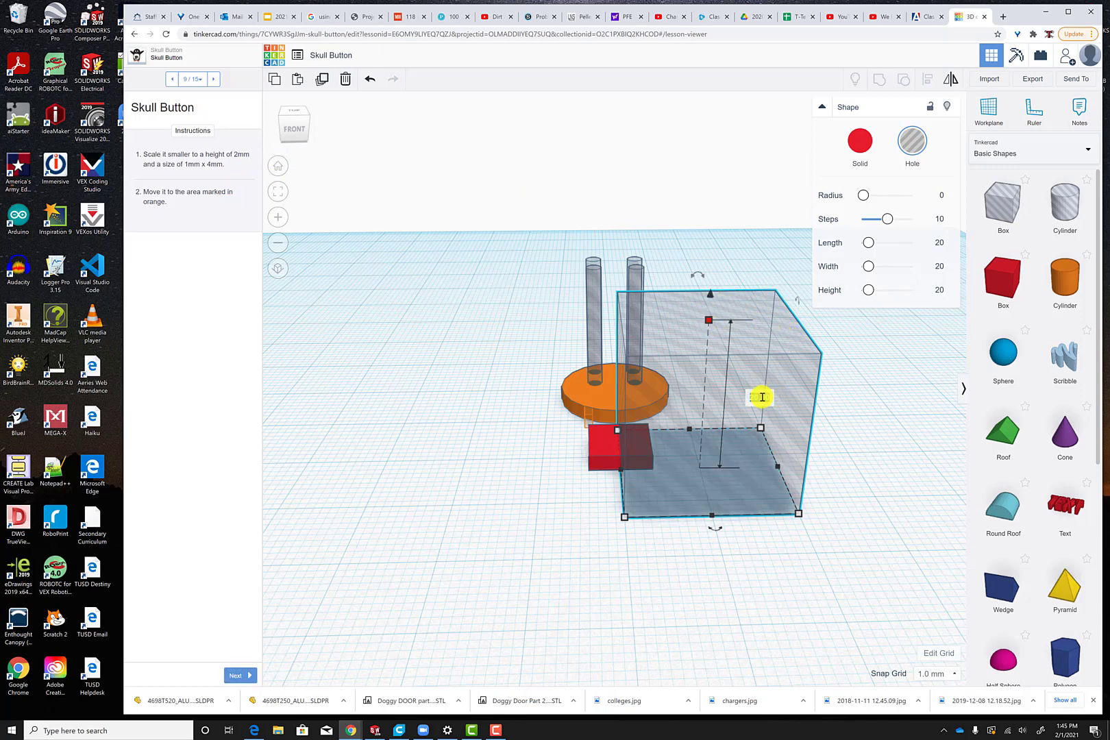
type("2")
key("Return")
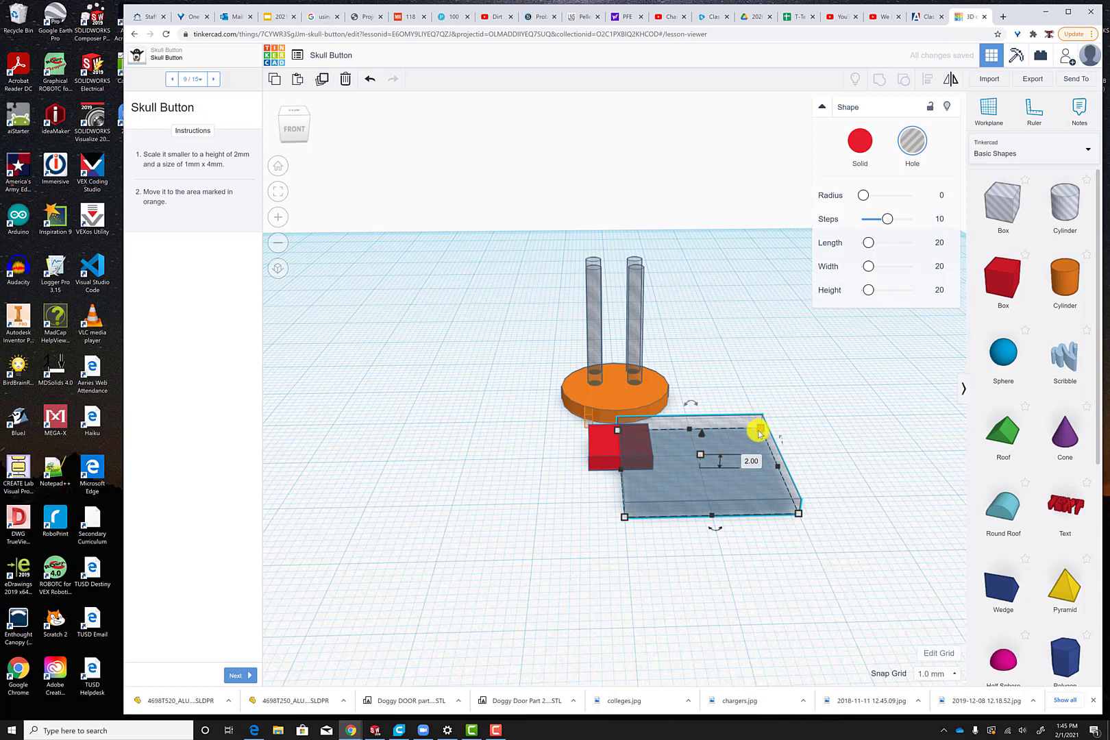
mouse_move(683, 408)
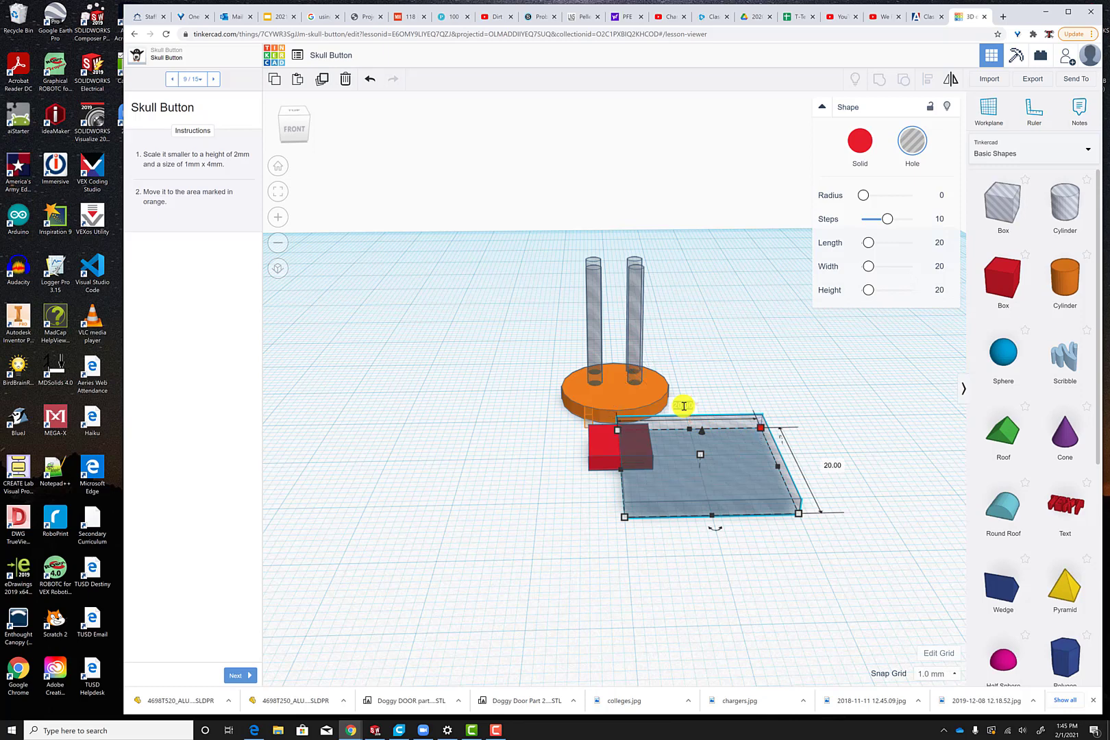
type("1")
key("Return")
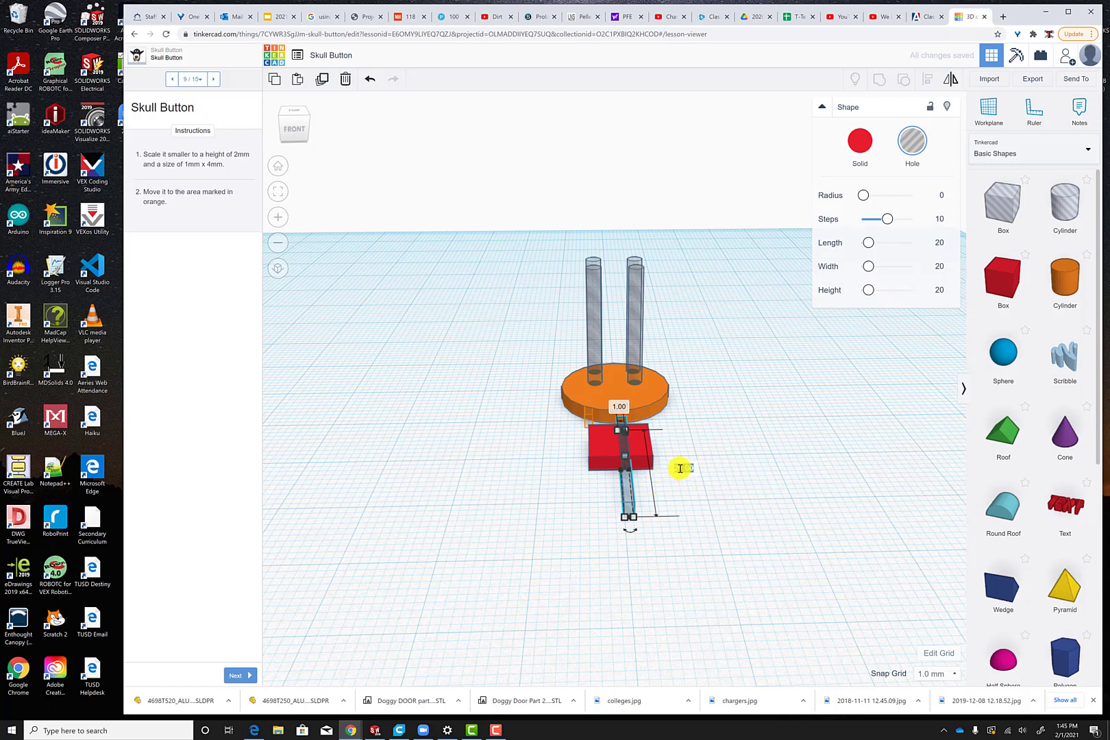
type("4")
key("Return")
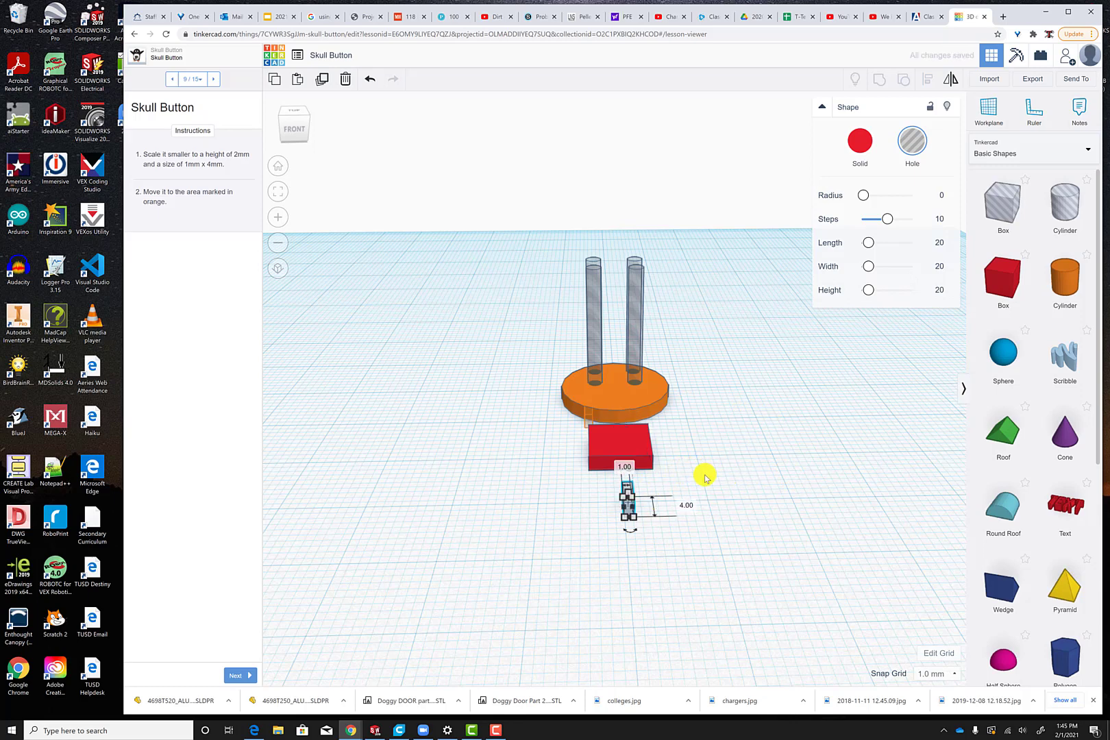
- Move the small hole box onto the orange-marked area at the front edge of the flat cylinder
middle_click_drag(733, 488, 678, 476)
scroll(545, 411, "up", 5)
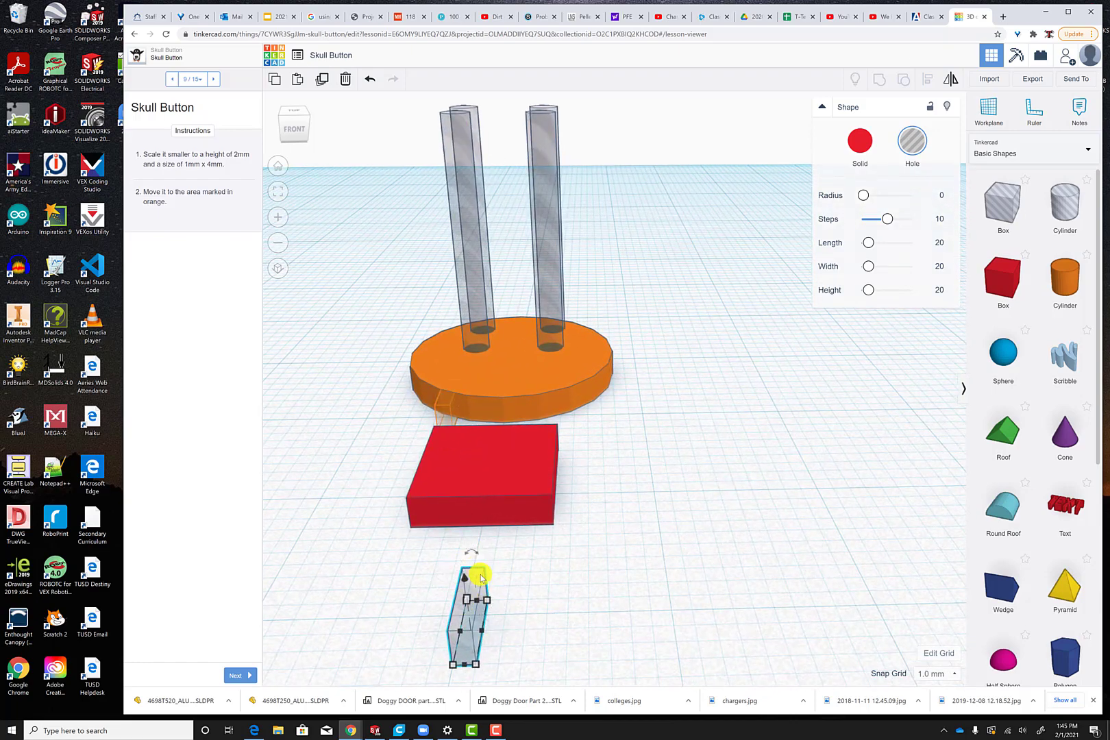
left_click_drag(473, 572, 454, 389)
right_click_drag(654, 483, 663, 570)
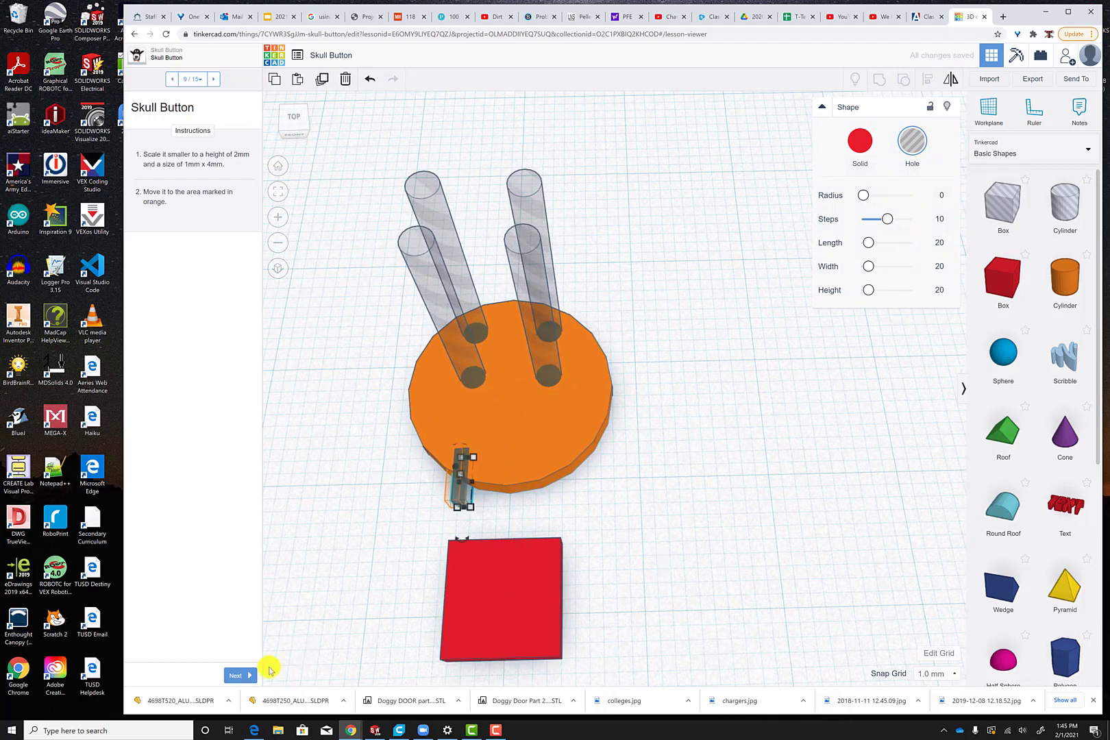
- Advance to lesson instruction 10 and paste four copies of the small hole box
left_click(237, 676)
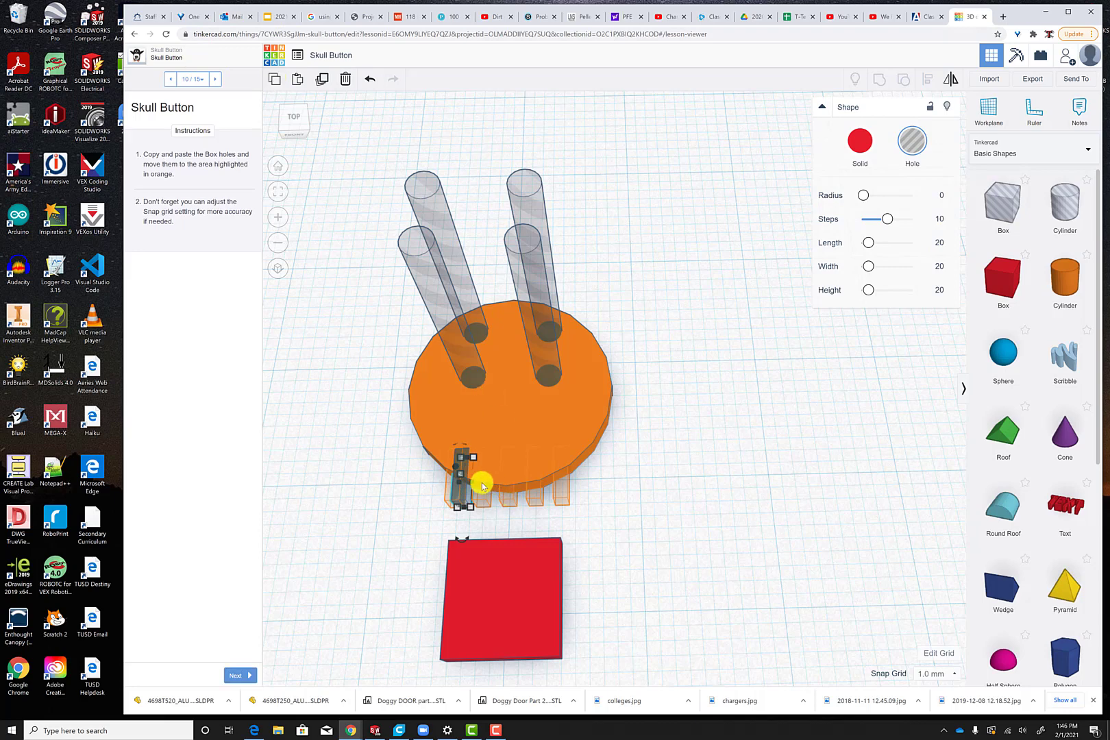
left_click(642, 484)
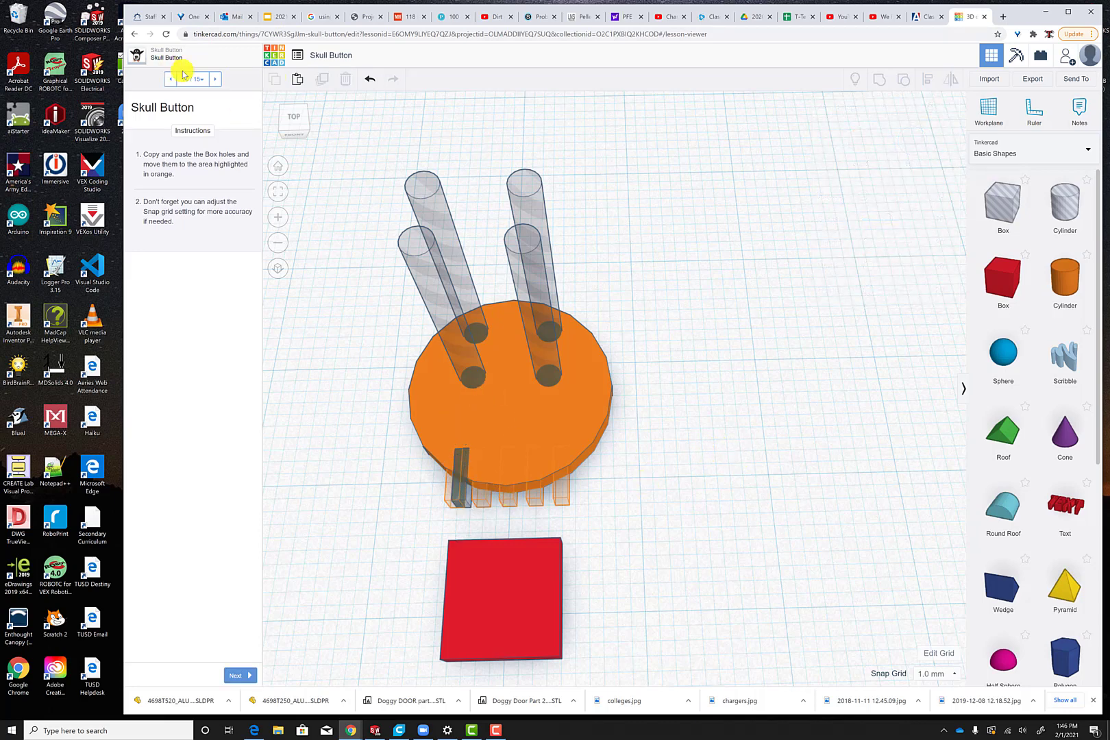
left_click(295, 79)
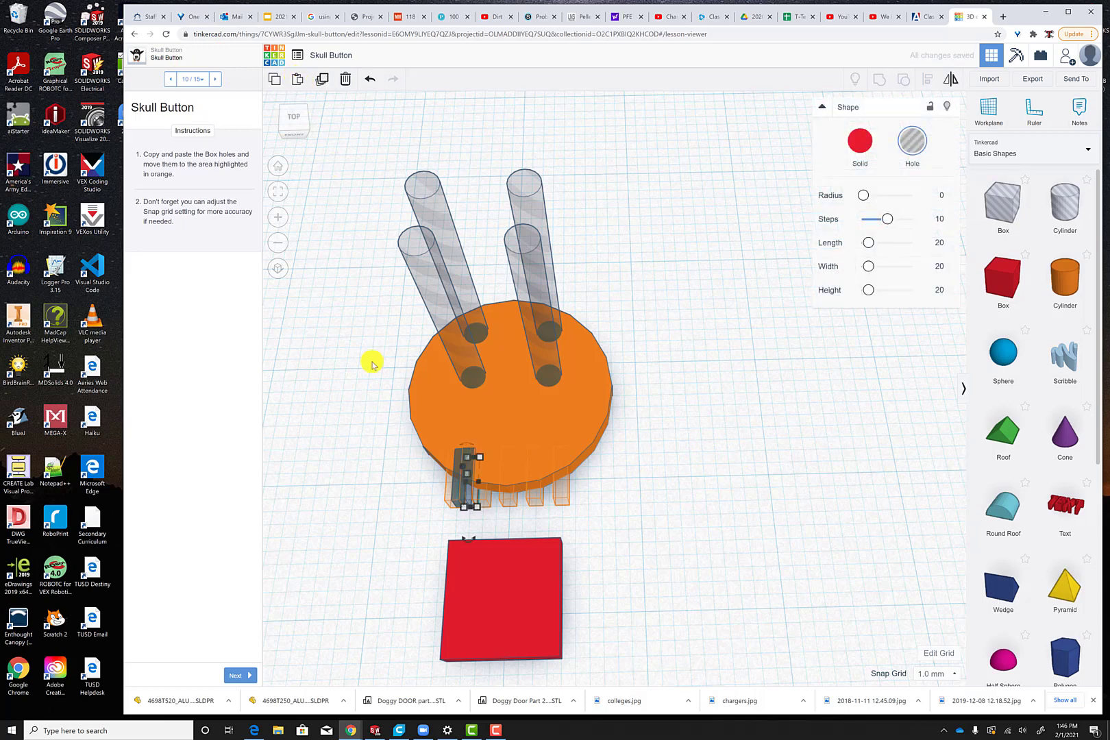
left_click(297, 80)
left_click(296, 80)
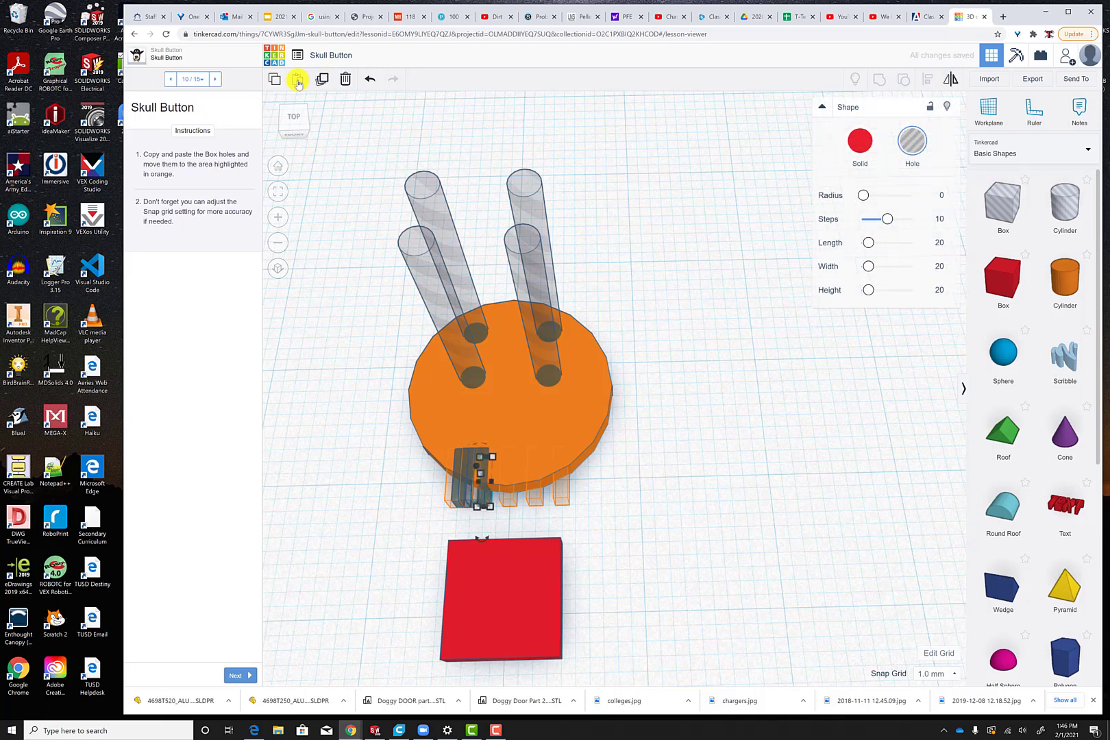
left_click(514, 531)
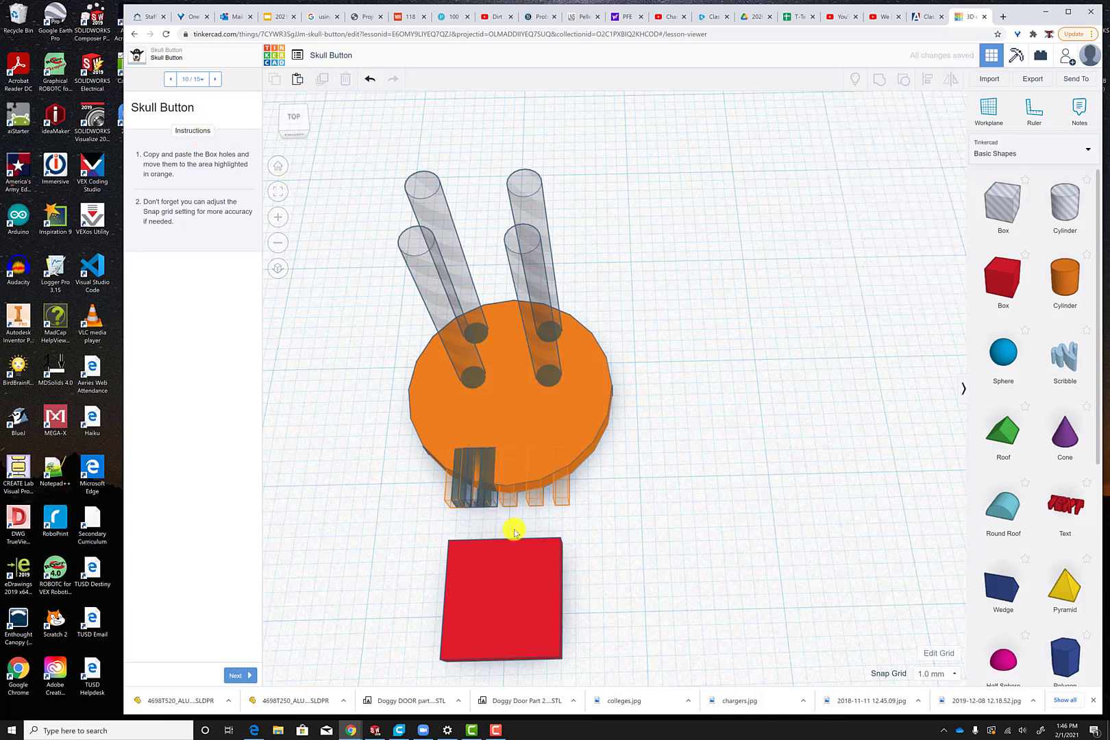
- Spread the pasted hole boxes over the remaining orange-marked areas along the flat cylinder's front edge to form the teeth gaps
left_click_drag(499, 504, 571, 488)
left_click_drag(484, 479, 542, 477)
mouse_move(473, 477)
left_mouse_down()
mouse_move(518, 470)
mouse_move(468, 473)
mouse_move(485, 474)
left_mouse_up()
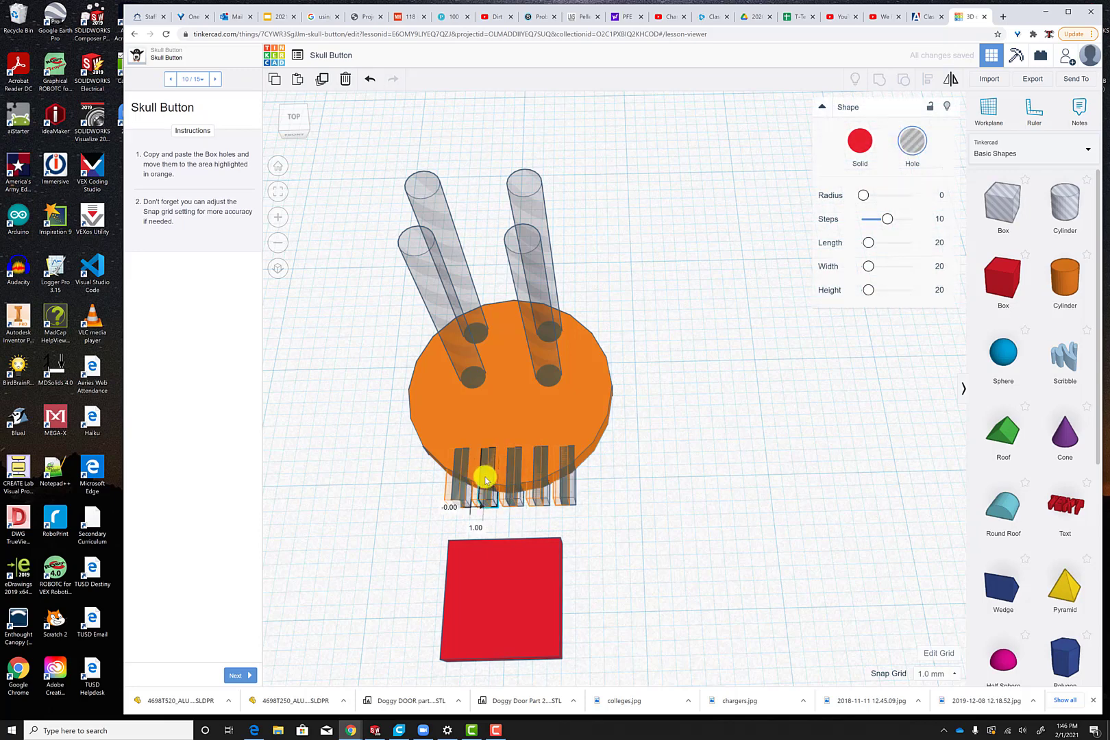
left_click(649, 537)
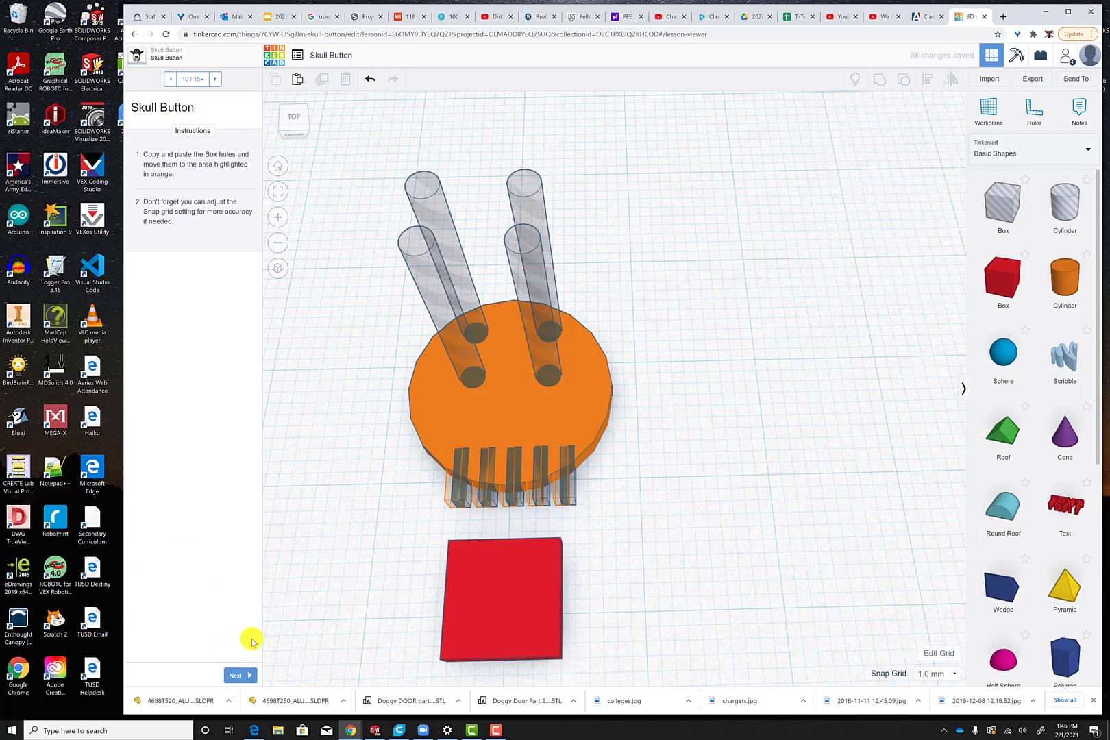
- Advance to lesson instruction 11 and place a Roof shape on the orange-marked area of the workplane beside the red box
left_click(238, 675)
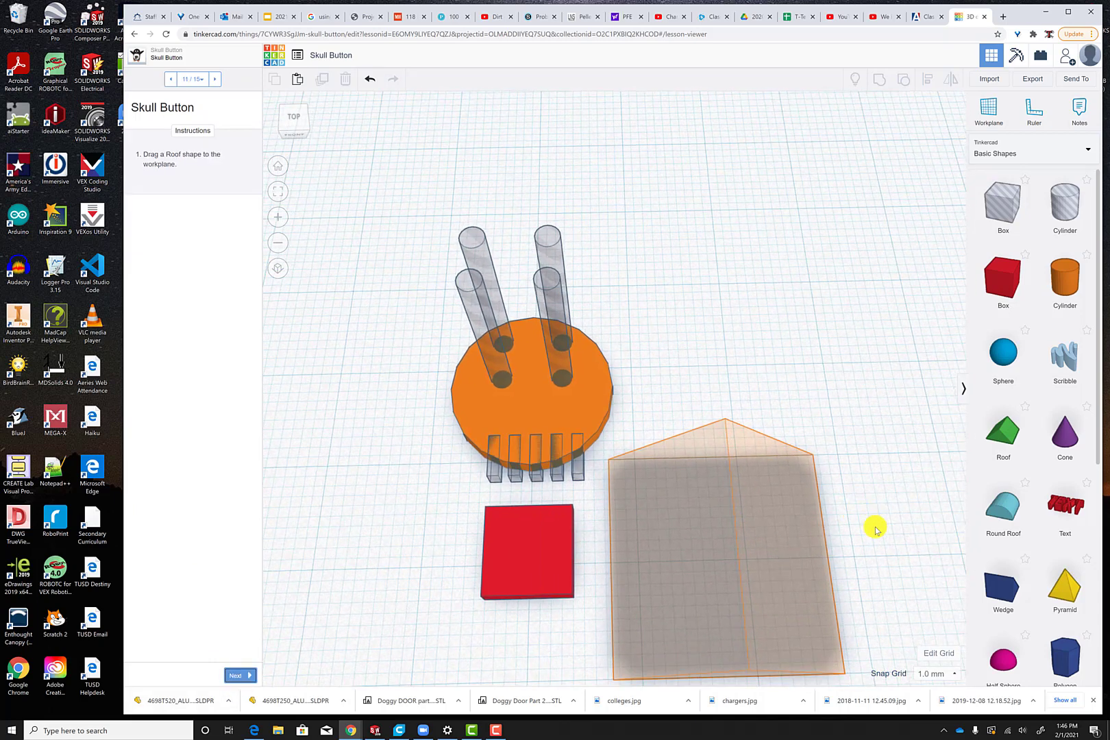
left_click_drag(1002, 434, 710, 458)
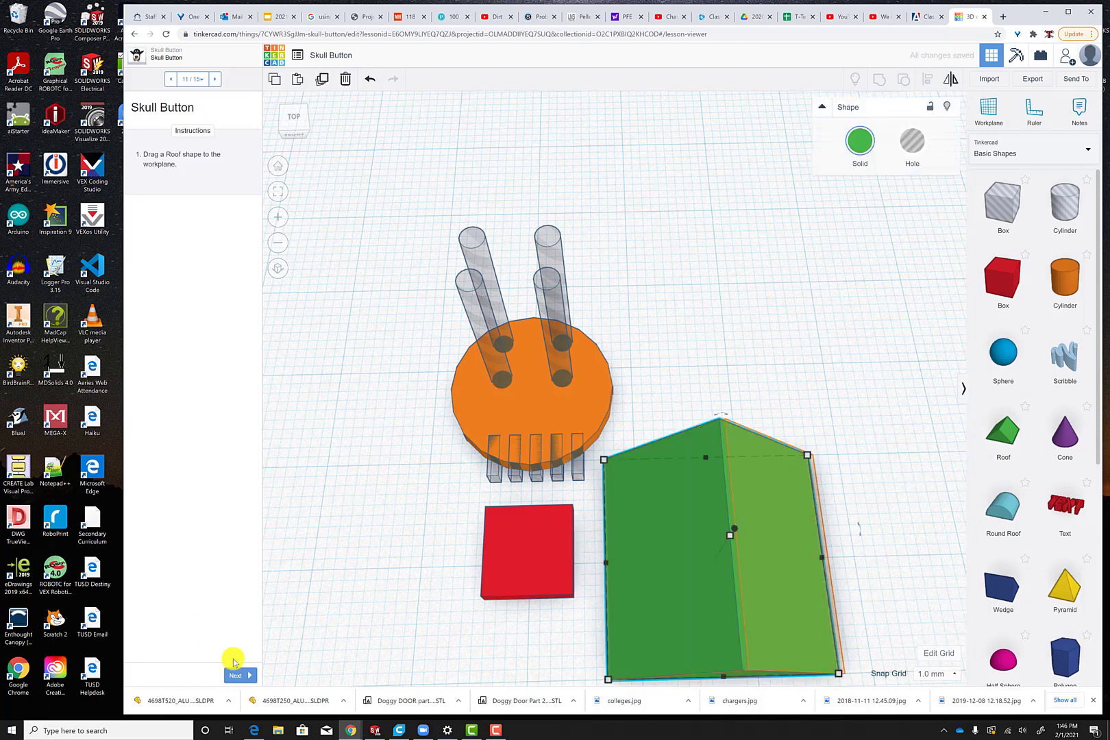
- Advance to lesson instruction 12 and scale the roof to a height of 3 mm and a base of 3 x 3 mm
left_click(235, 673)
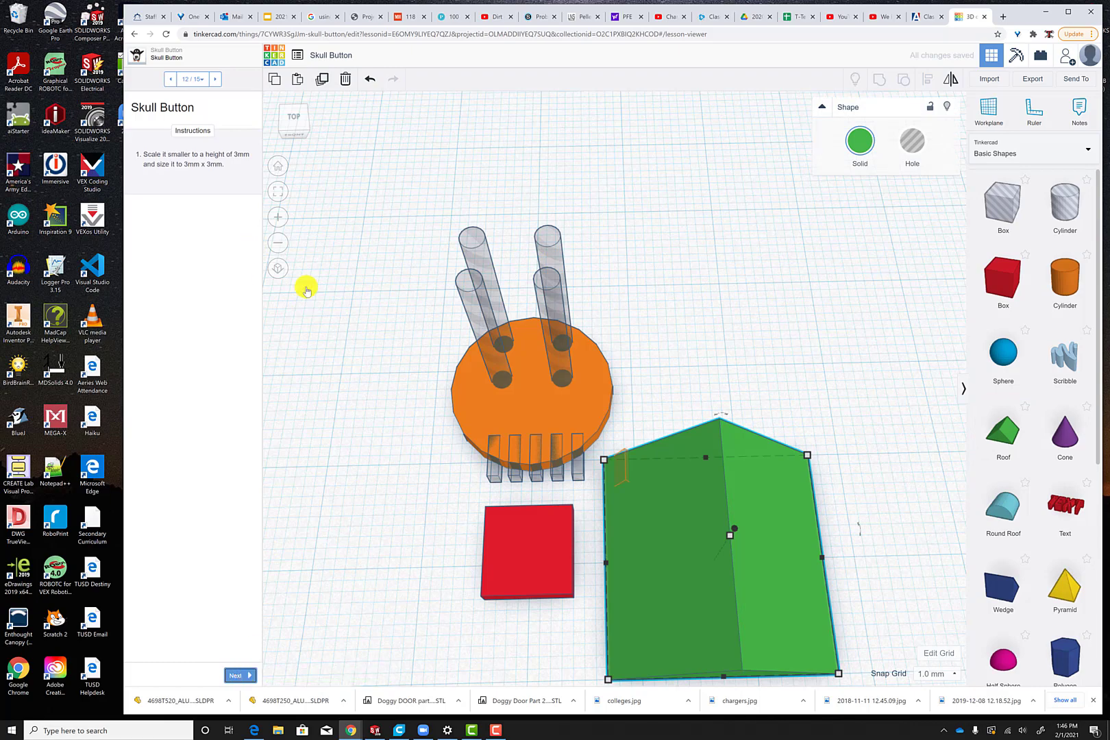
scroll(579, 480, "up", 1)
scroll(582, 478, "down", 2)
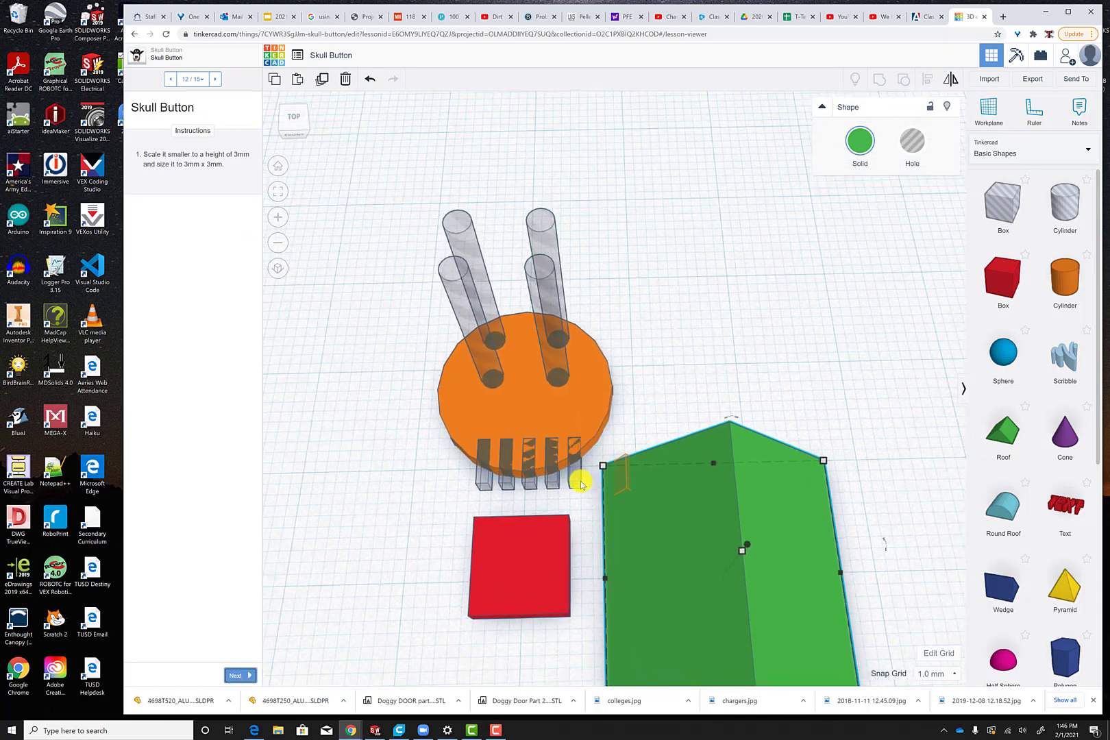
scroll(591, 596, "down", 2)
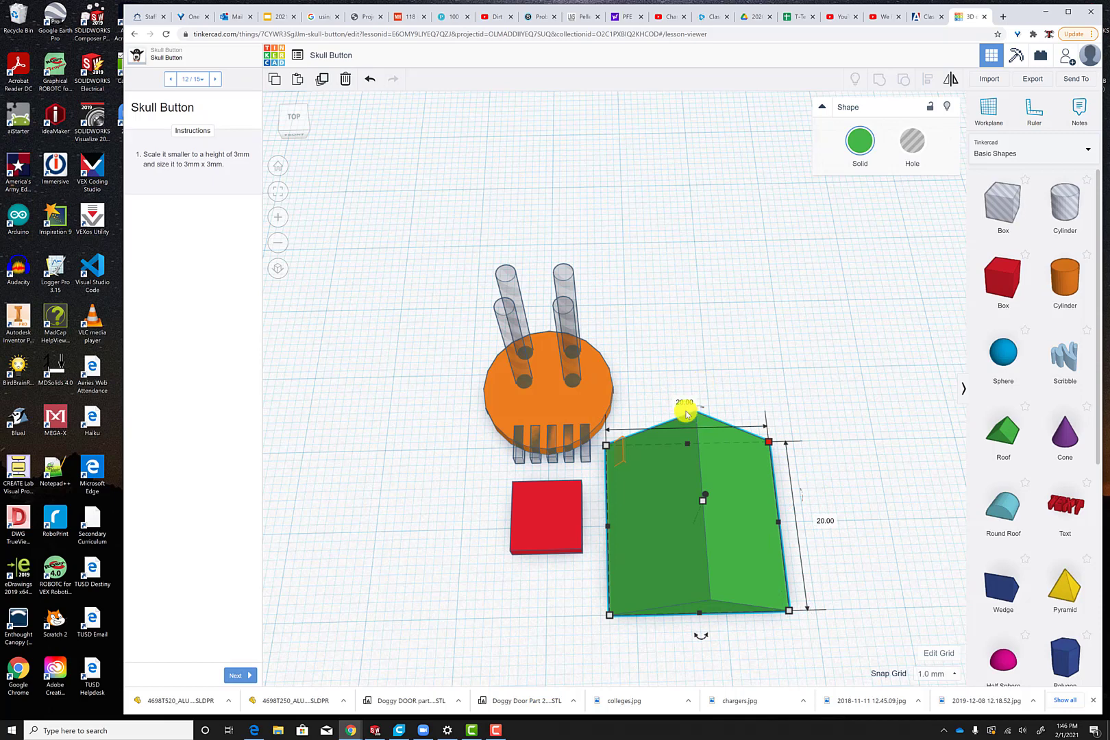
key("Return")
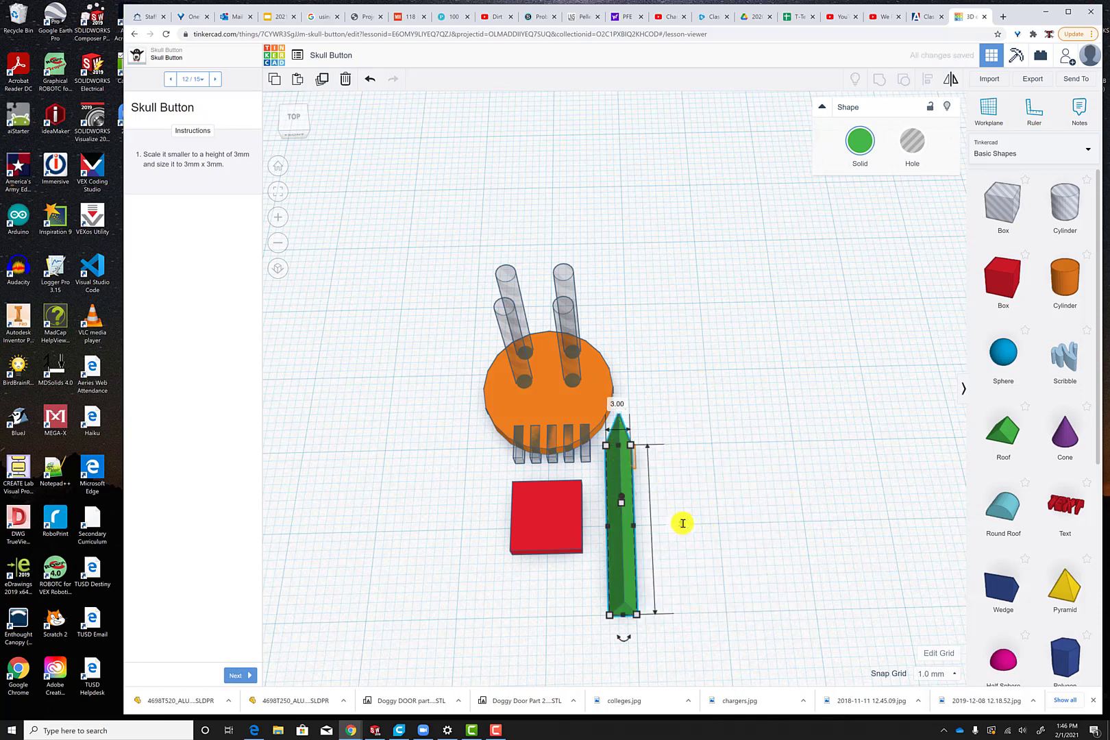
key("Return")
right_click_drag(713, 549, 708, 435)
left_click(626, 314)
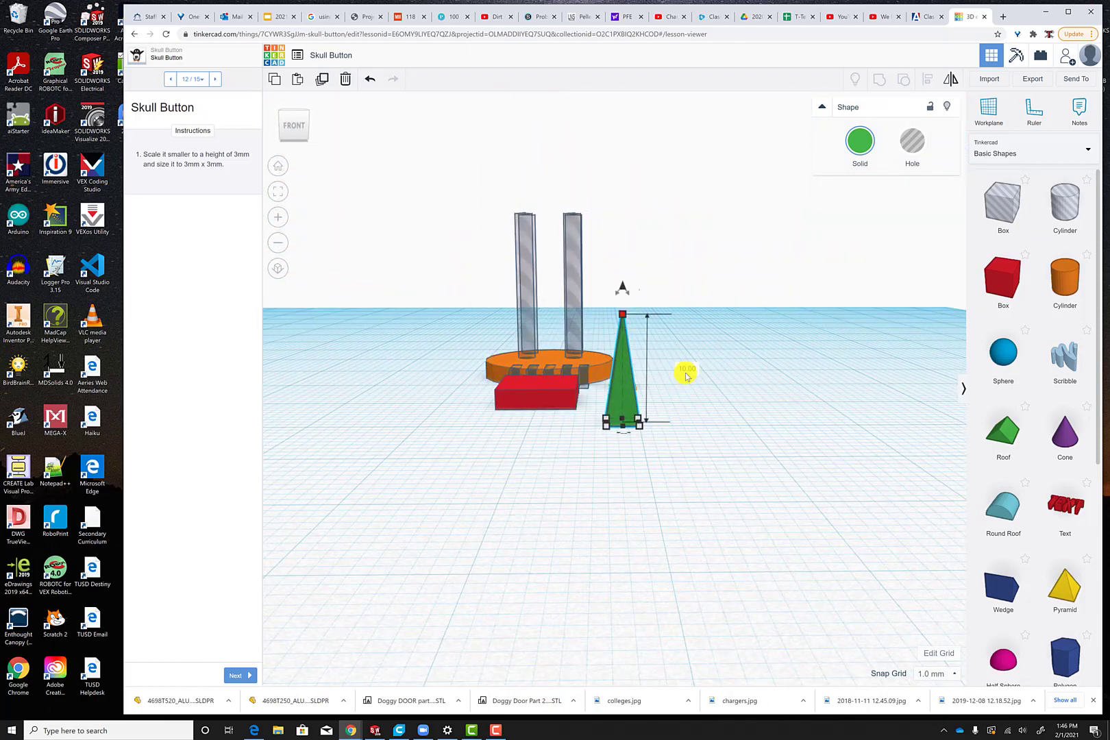
type("3")
key("Return")
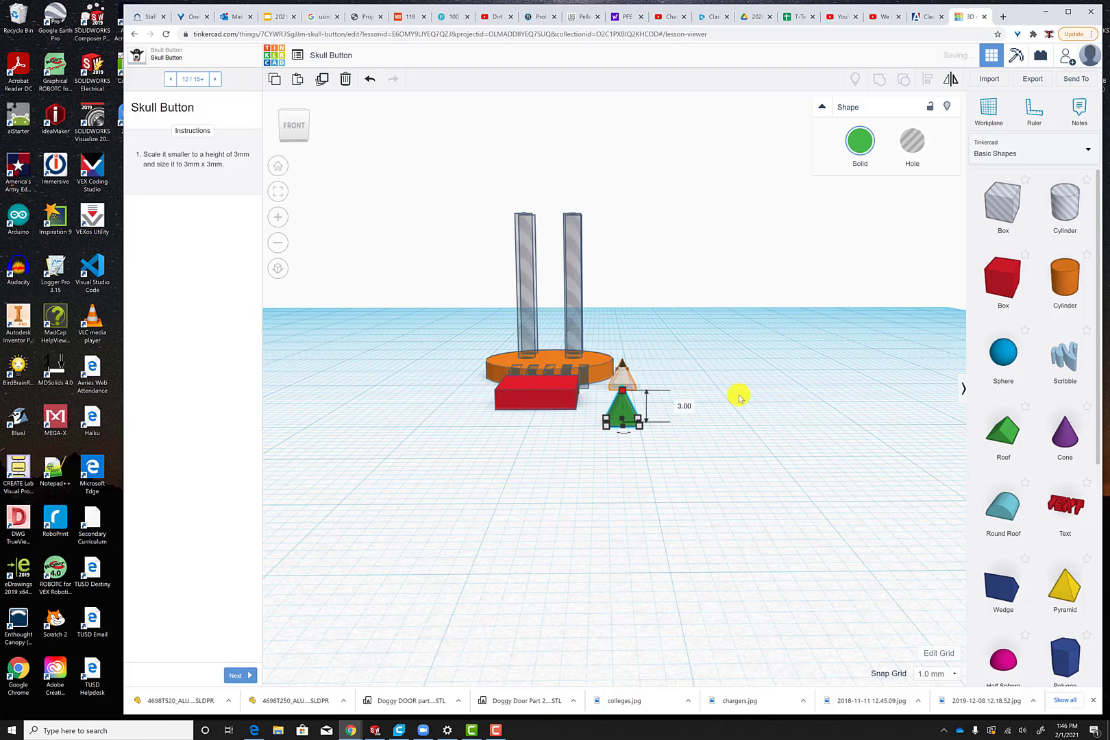
- Move the small roof onto the orange-marked area beside the front edge of the flat cylinder
middle_click_drag(699, 437, 686, 573)
right_click_drag(685, 575, 597, 668)
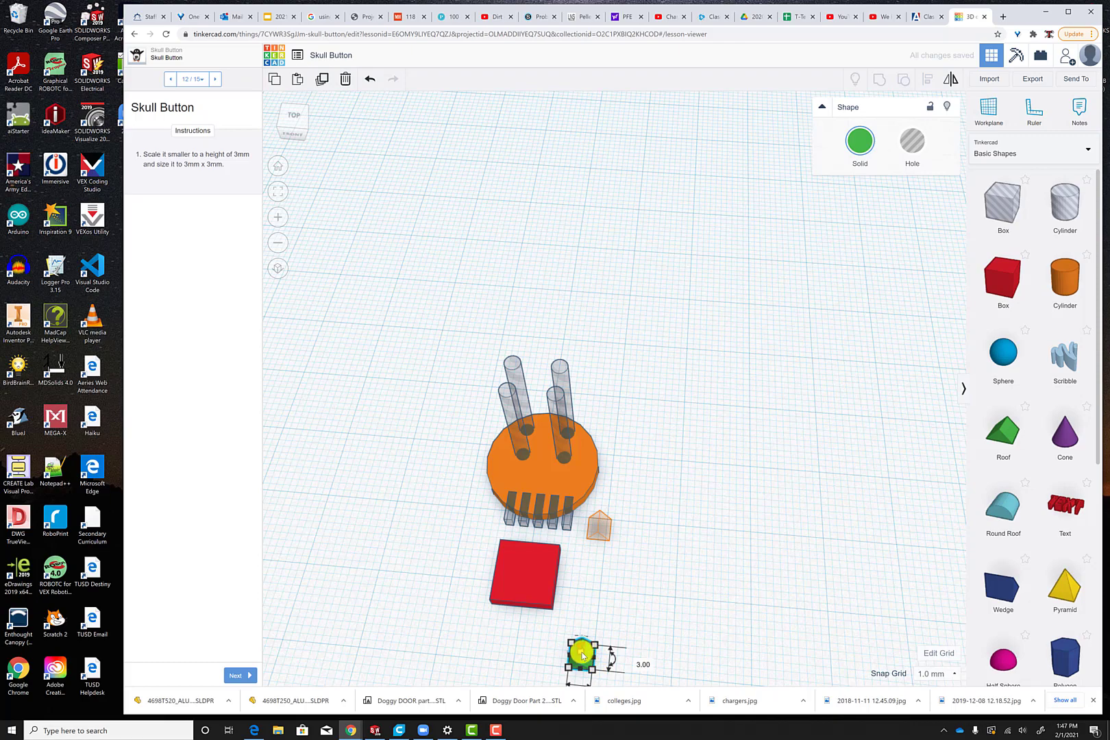
left_click_drag(583, 656, 612, 634)
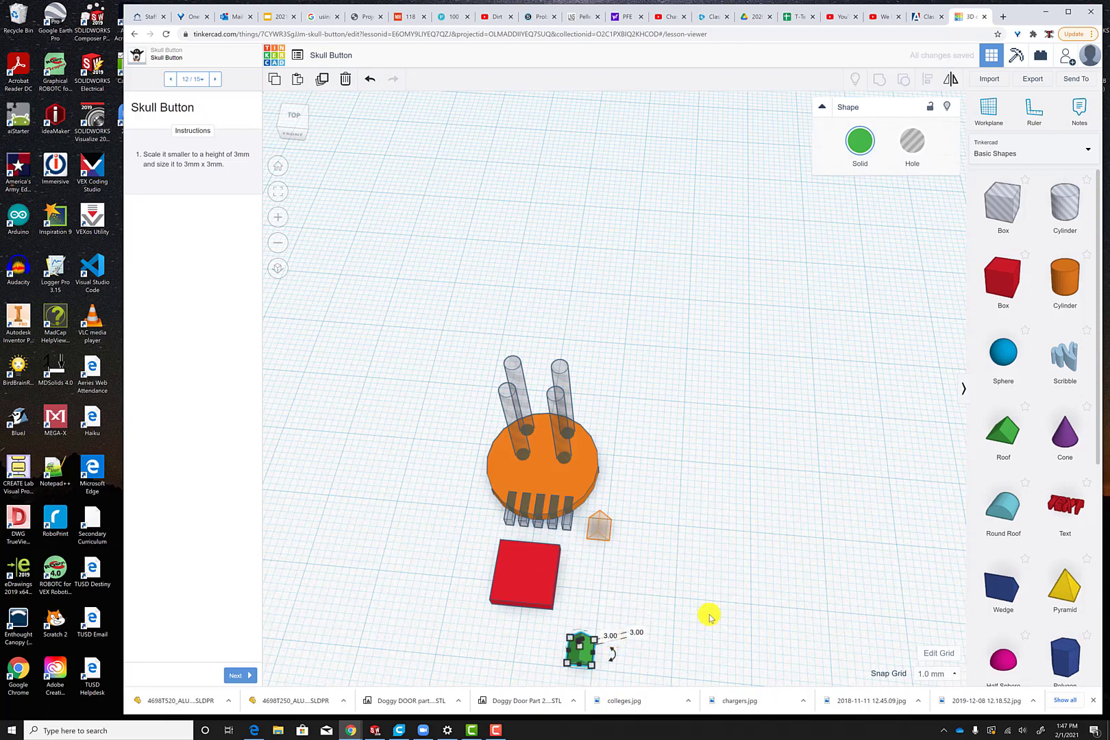
right_click_drag(716, 595, 719, 442)
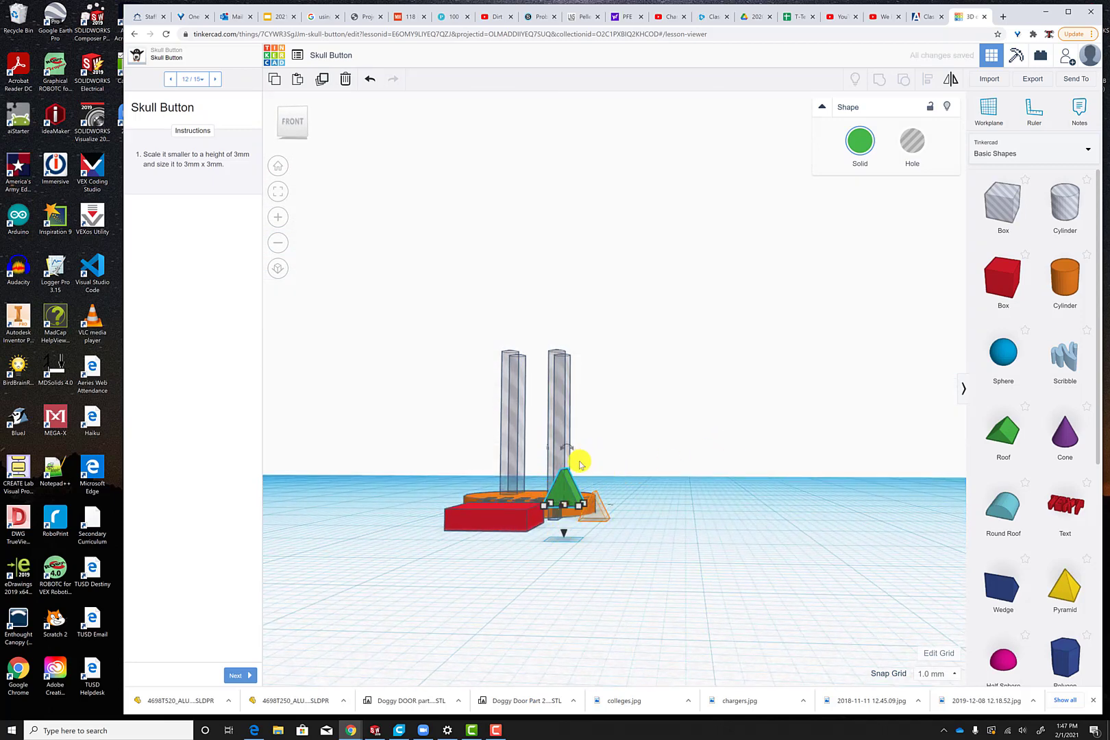
left_click_drag(561, 491, 591, 511)
right_click_drag(656, 495, 684, 548)
scroll(685, 548, "down", 3)
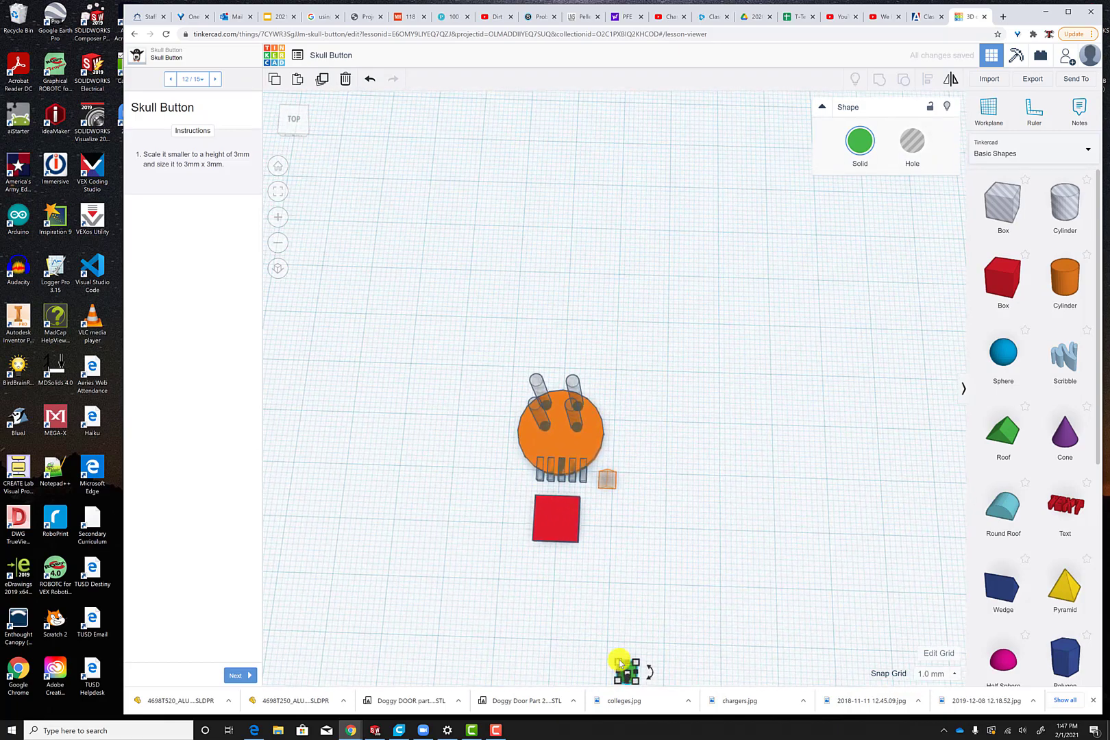
left_click(628, 667)
mouse_move(629, 666)
left_mouse_down()
mouse_move(649, 515)
mouse_move(627, 548)
mouse_move(621, 672)
left_mouse_up()
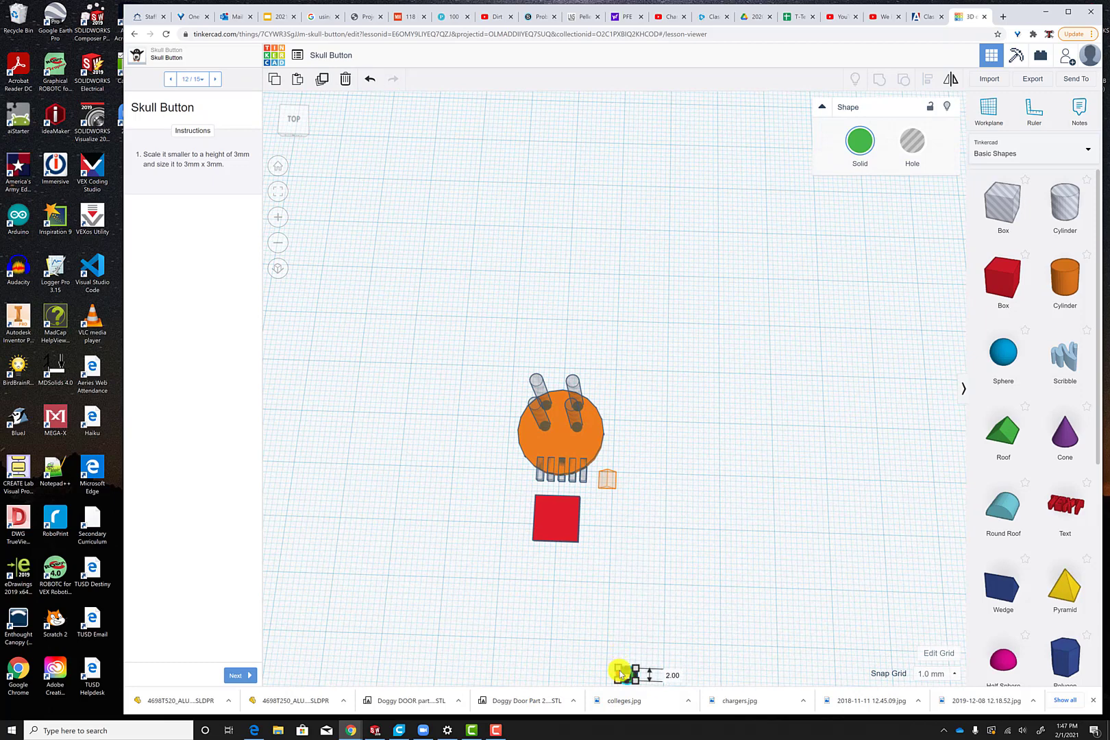
left_click(739, 622)
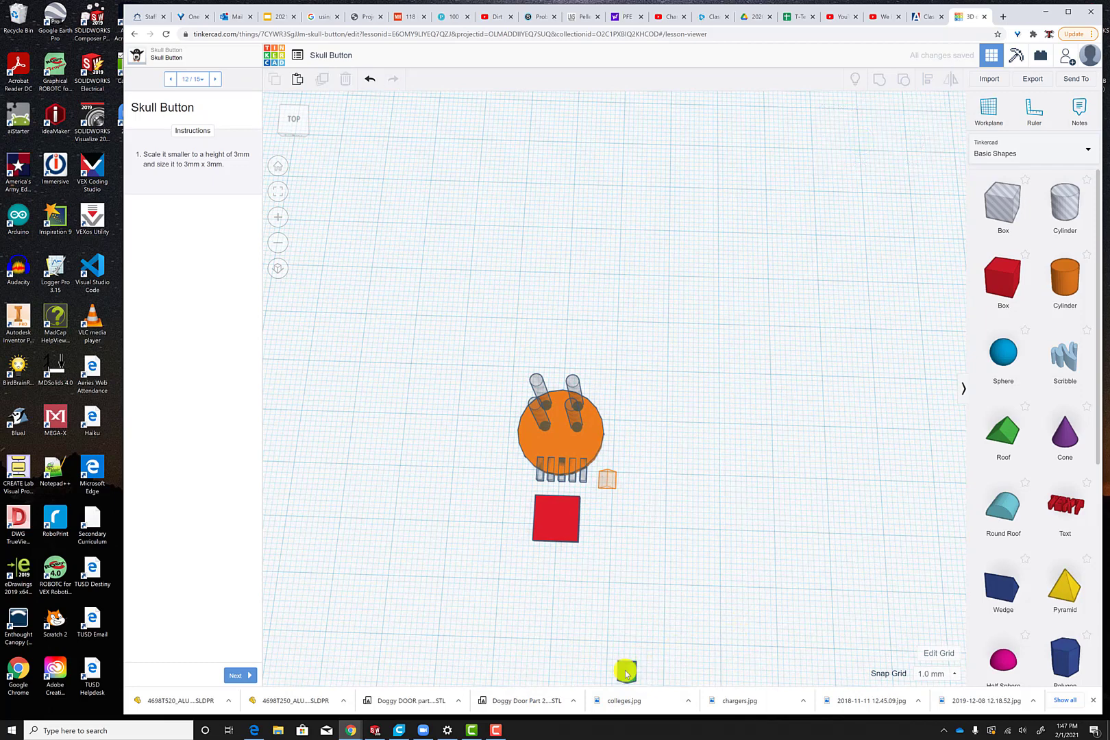
left_click_drag(627, 668, 605, 479)
left_click(743, 480)
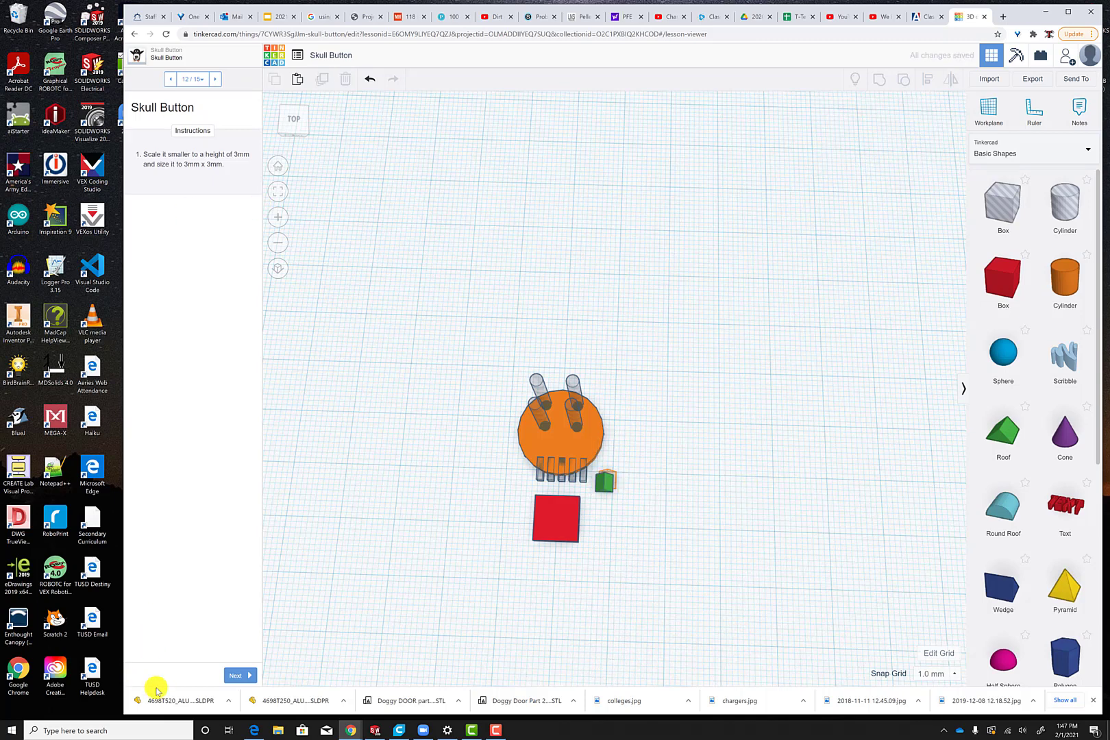
- Advance to lesson instruction 13, move the roof between the eye holes and teeth gaps as the nose, and make it a hole
left_click(235, 676)
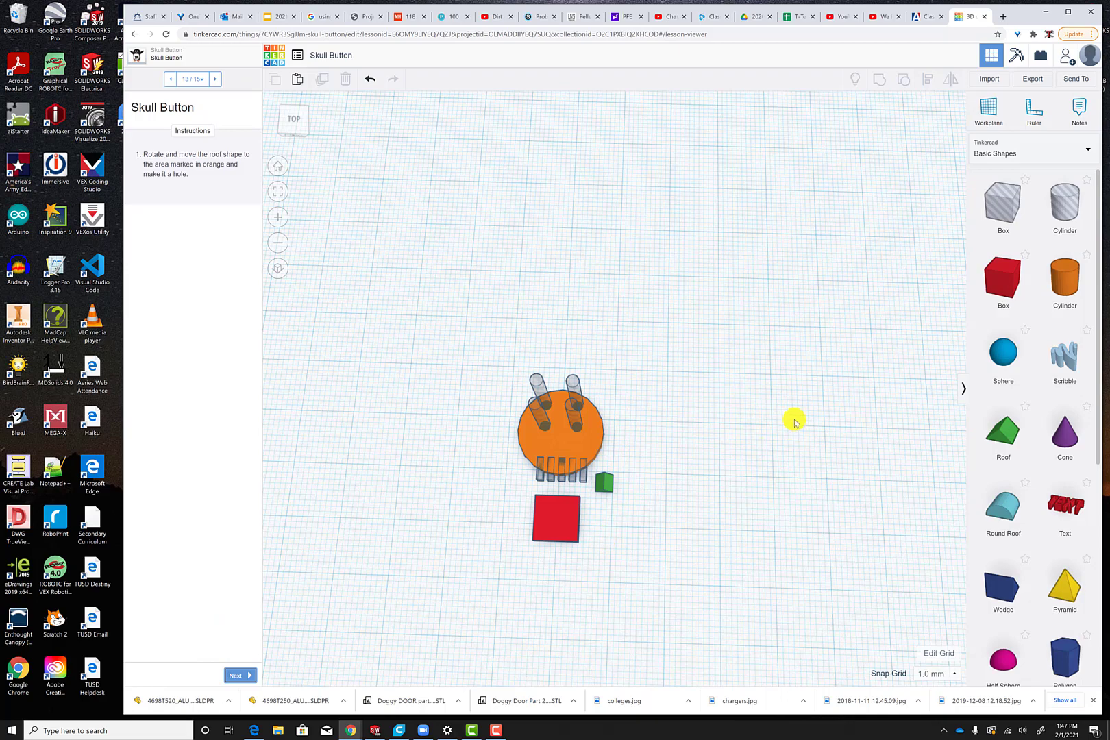
scroll(602, 483, "down", 2)
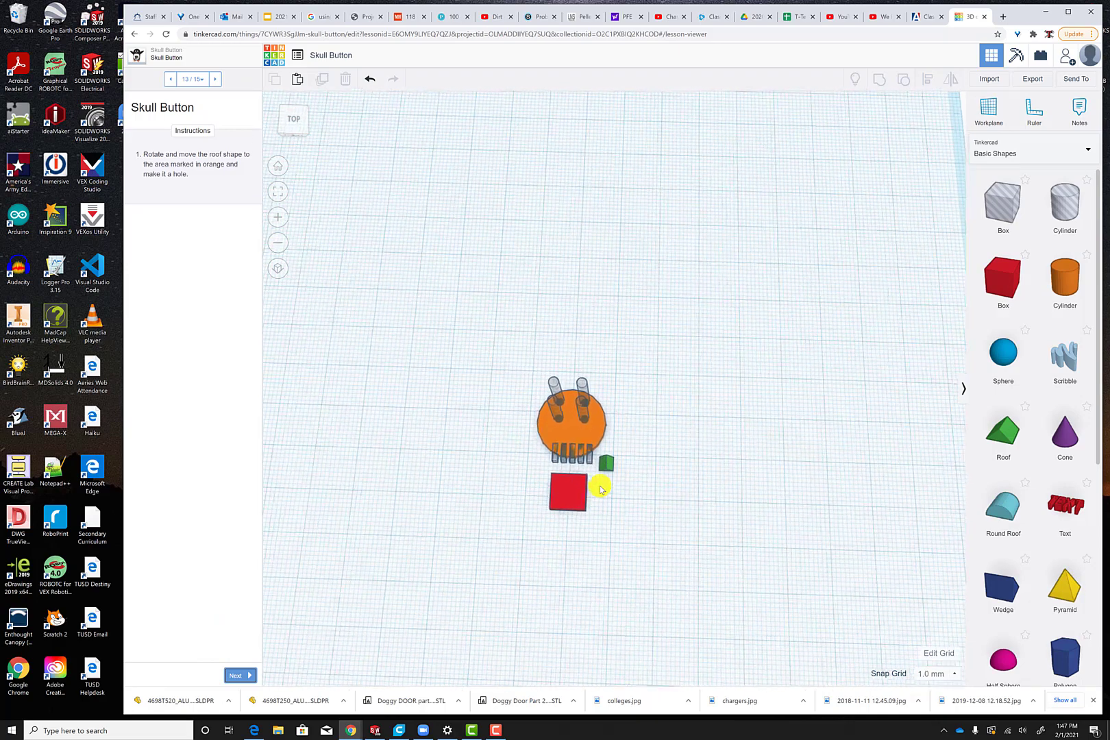
scroll(601, 486, "up", 2)
left_click_drag(603, 484, 559, 440)
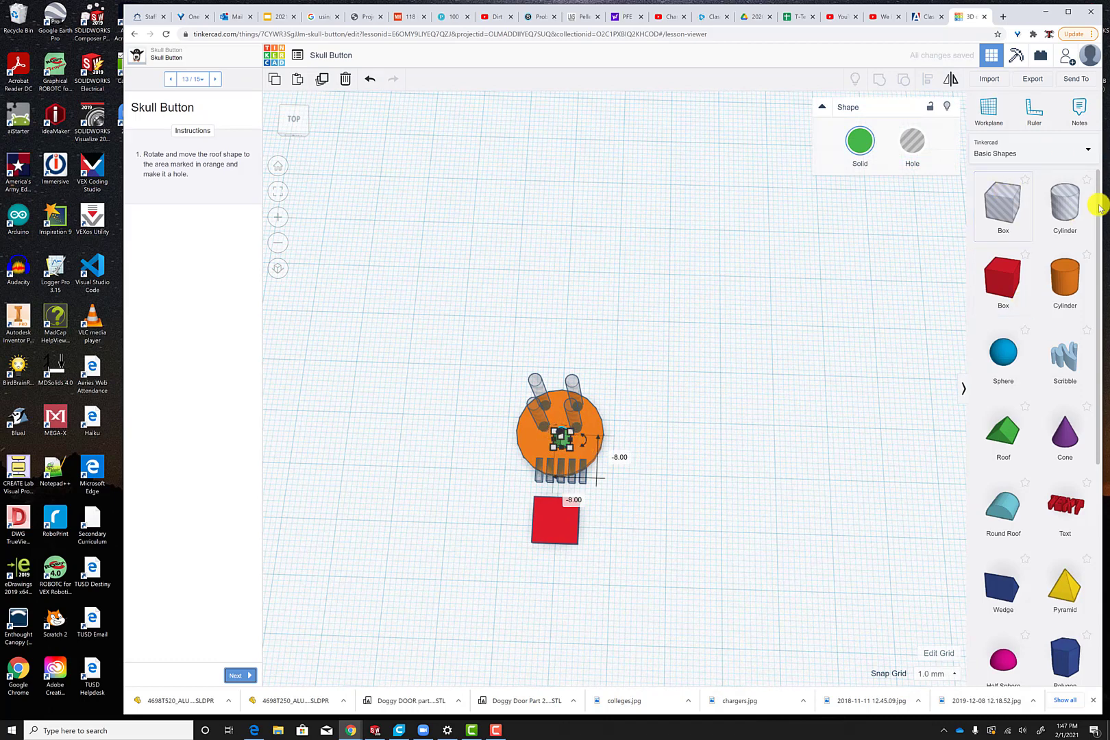
left_click(741, 437)
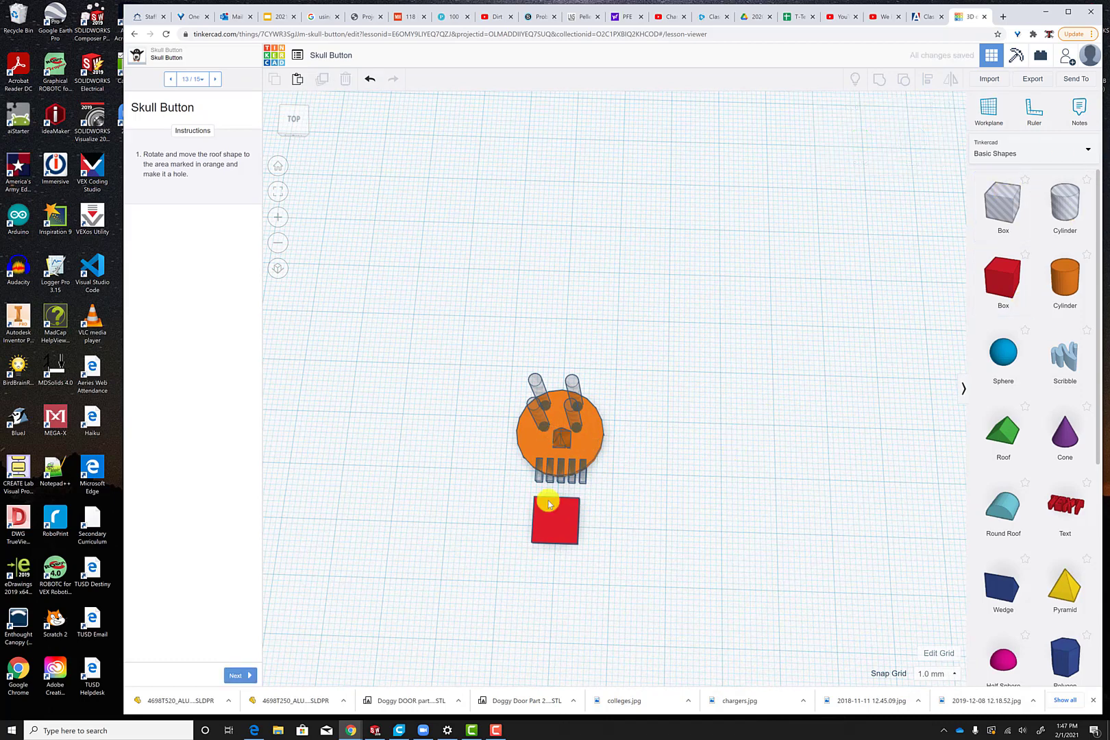
- Advance to lesson instruction 14 and move the red box 5 mm toward the flat cylinder so it overlaps the tooth holes
left_click(233, 676)
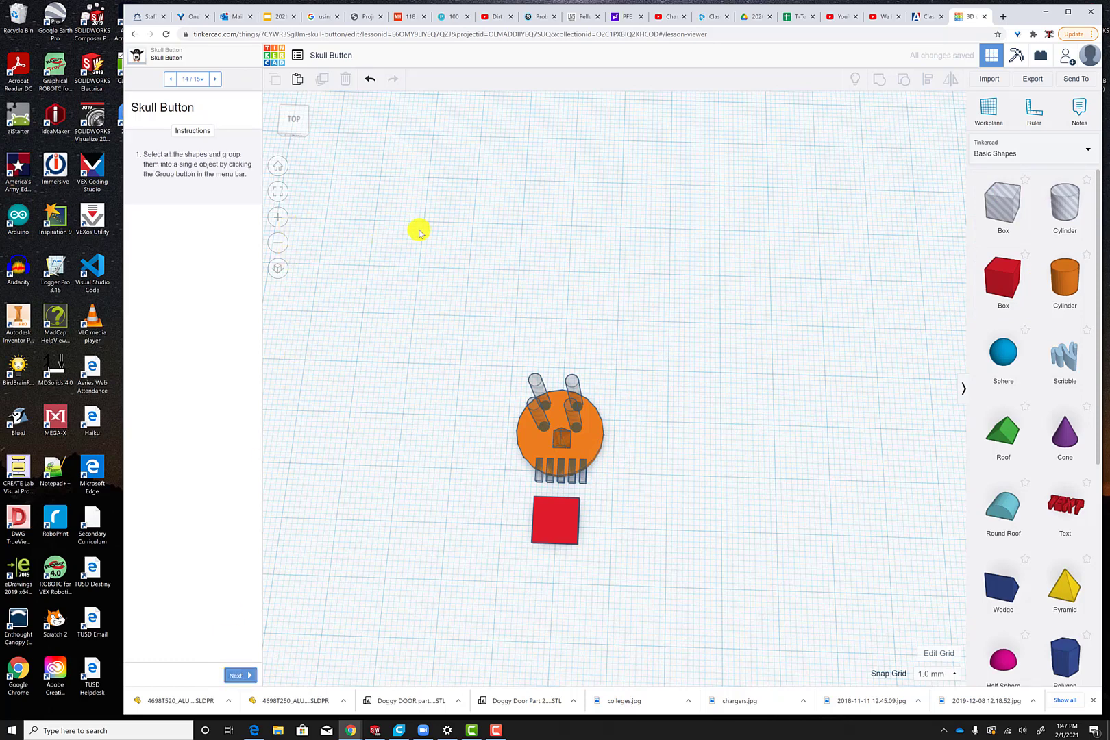
right_click_drag(590, 302, 604, 364)
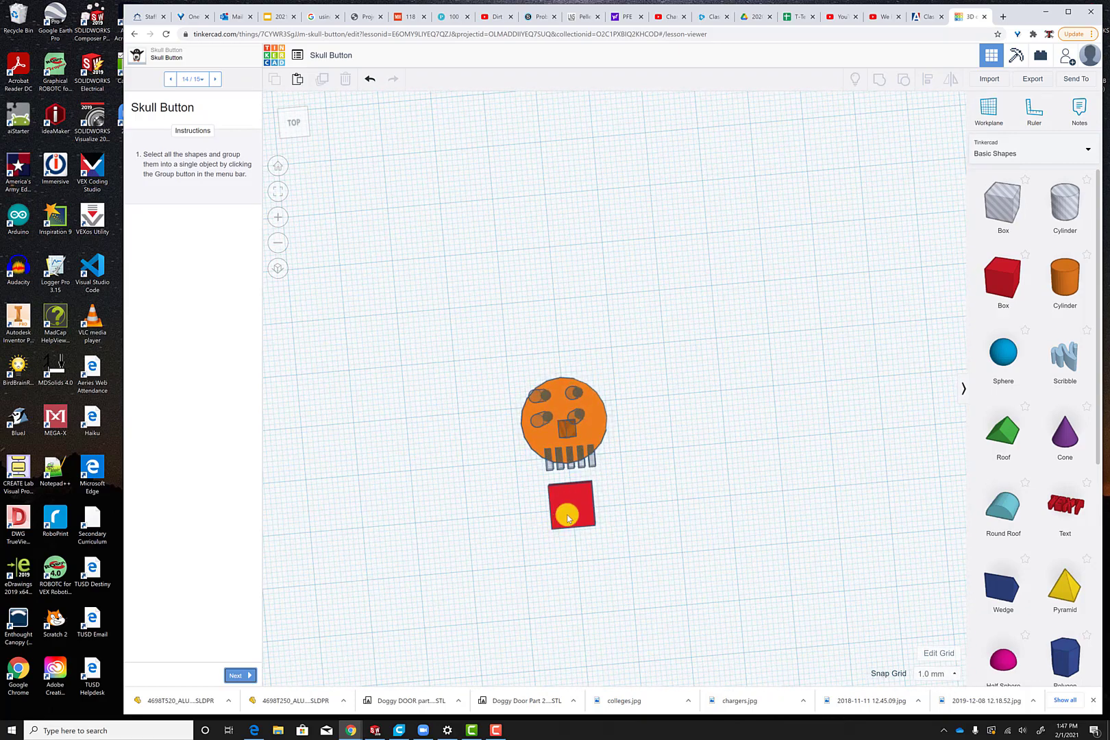
mouse_move(565, 513)
left_mouse_down()
mouse_move(566, 465)
mouse_move(565, 491)
left_mouse_up()
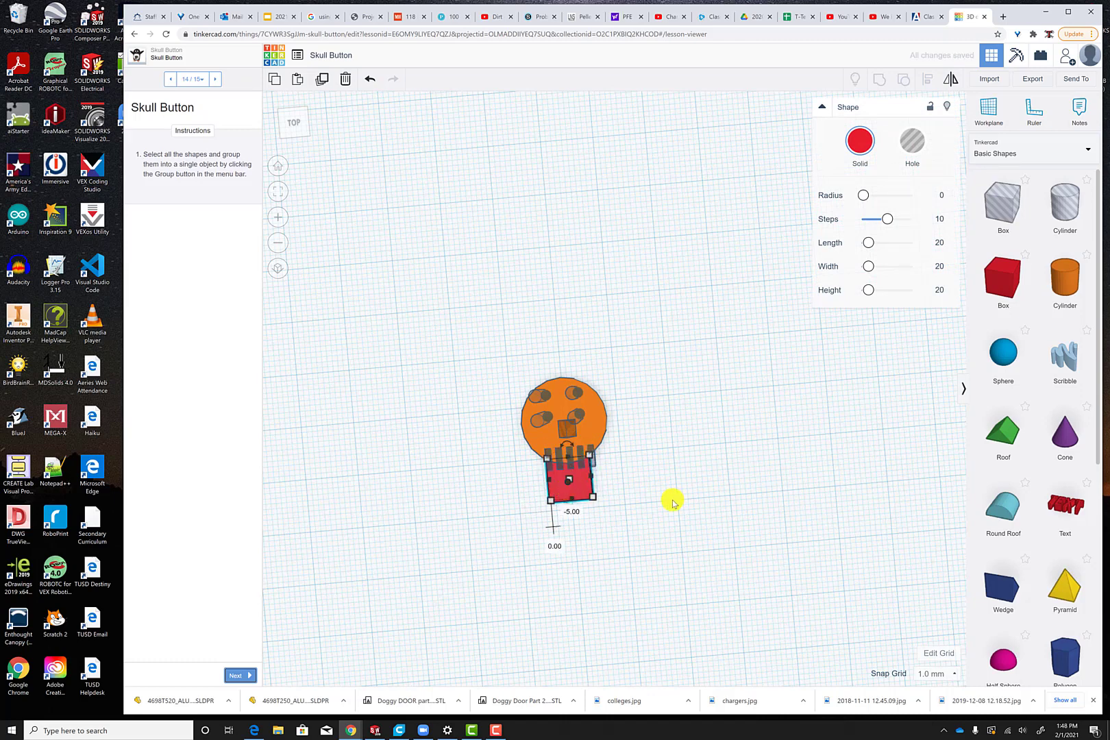
right_click_drag(663, 525, 656, 414)
left_click(658, 419)
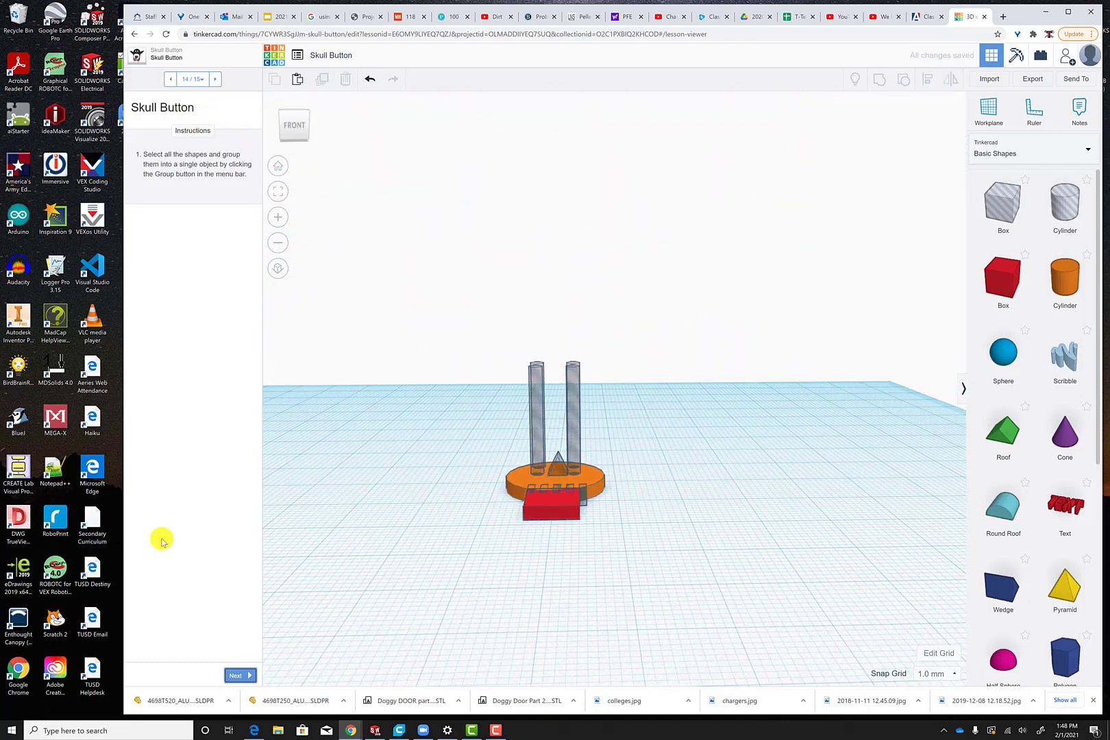
- Group all the shapes into a single skull object and advance to lesson instruction 15
right_click_drag(515, 248, 478, 305)
left_click_drag(480, 308, 673, 605)
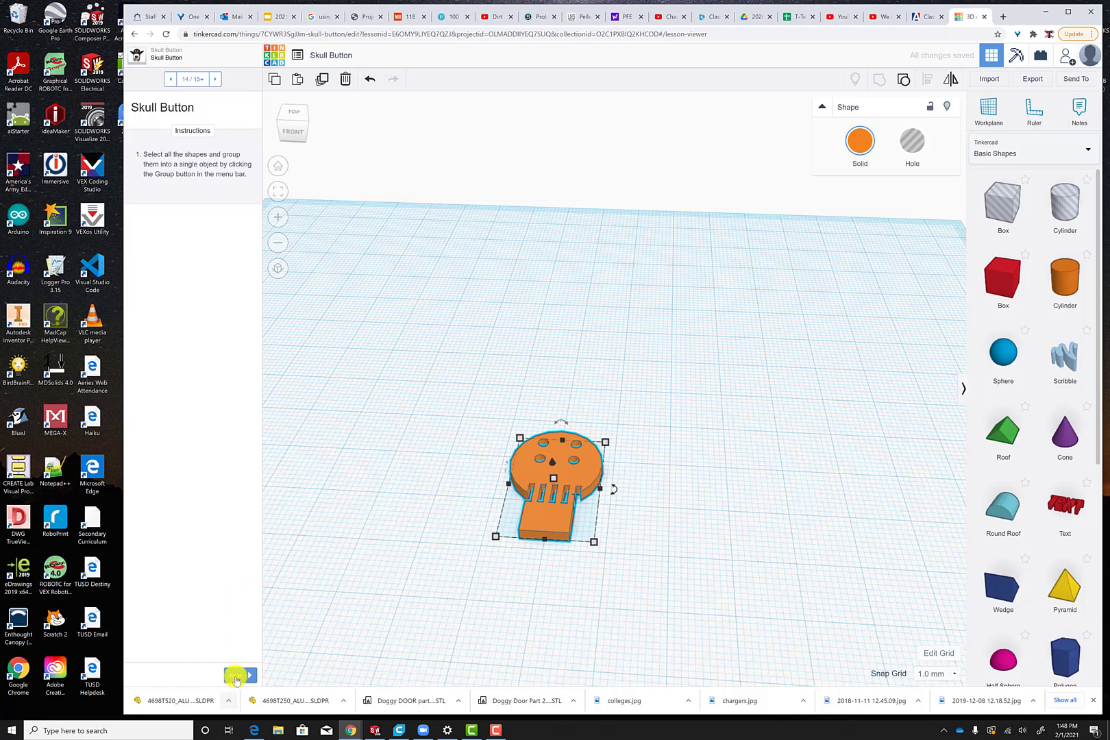
left_click(235, 675)
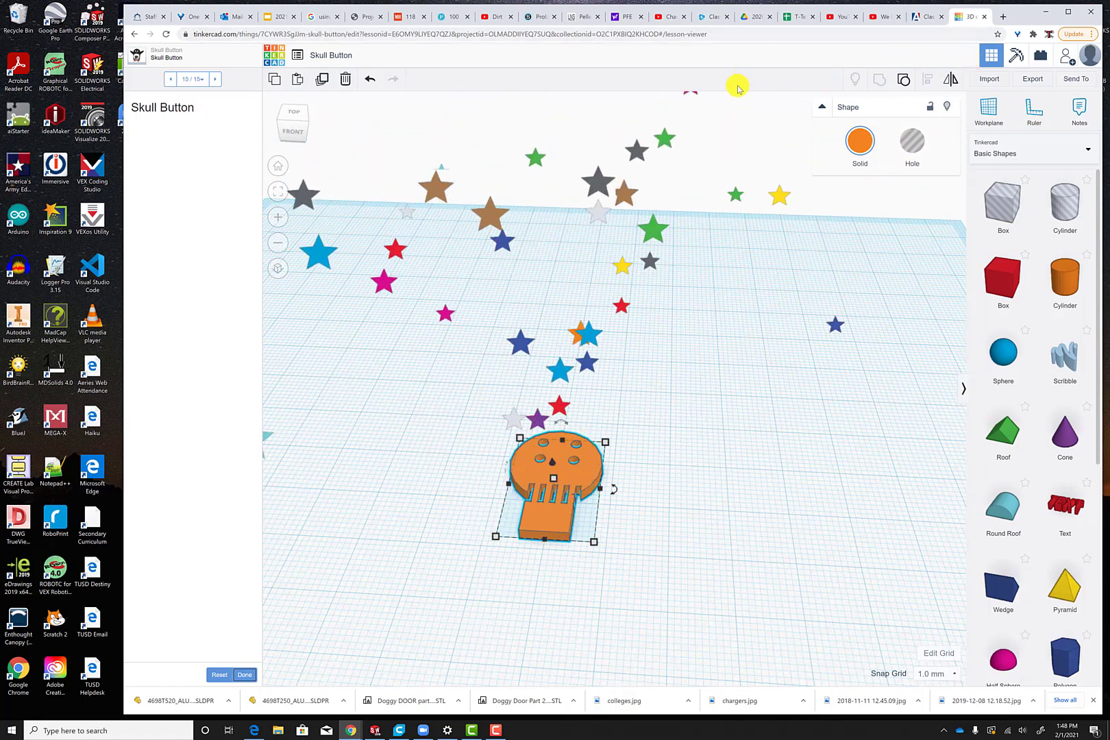
- Mark the Skull Button lesson as done and return to the designs dashboard
left_click(642, 436)
right_click_drag(642, 435, 642, 575)
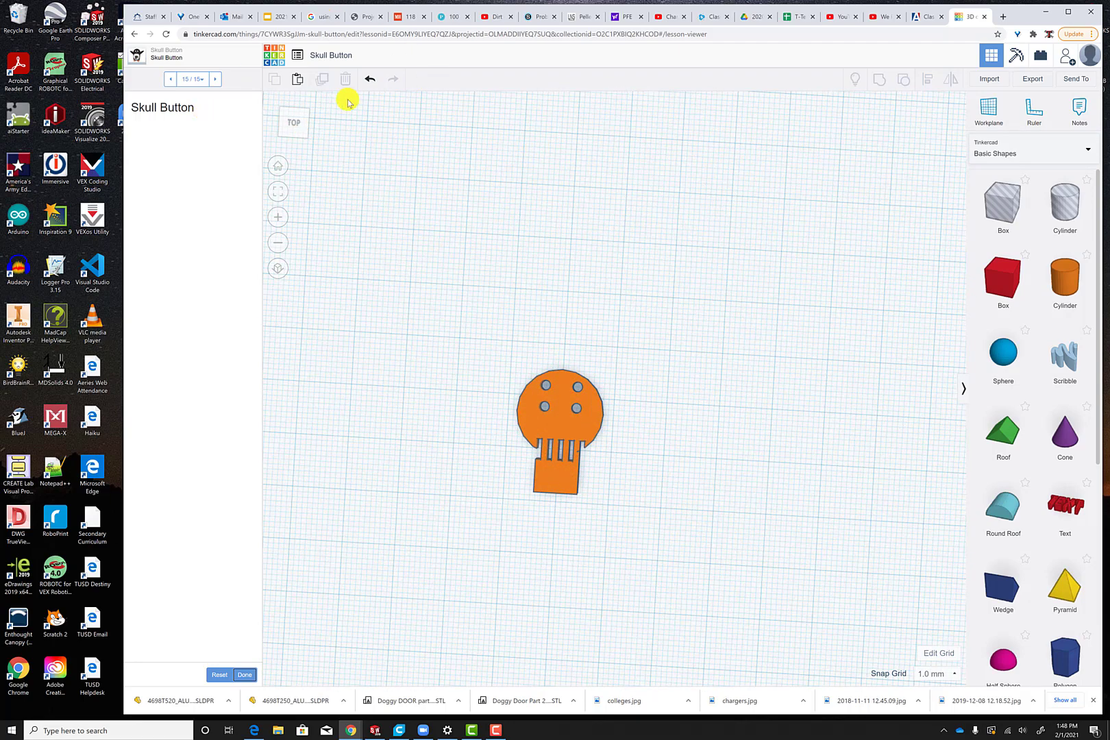
scroll(367, 178, "up", 2)
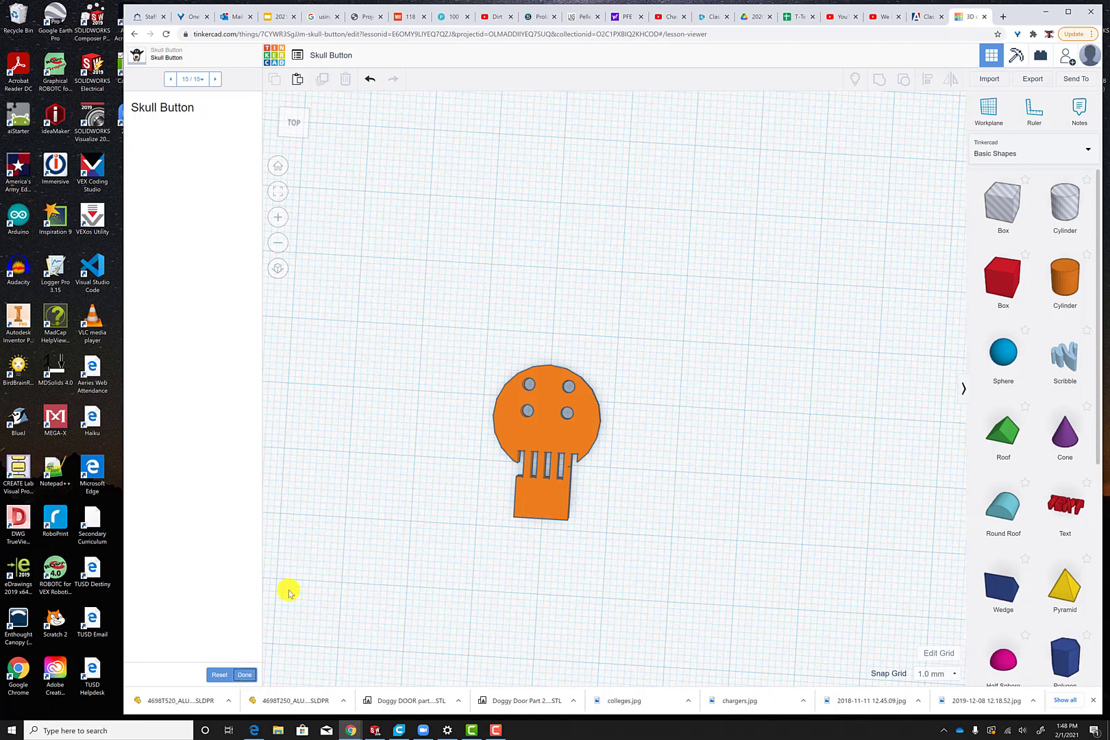
left_click(244, 674)
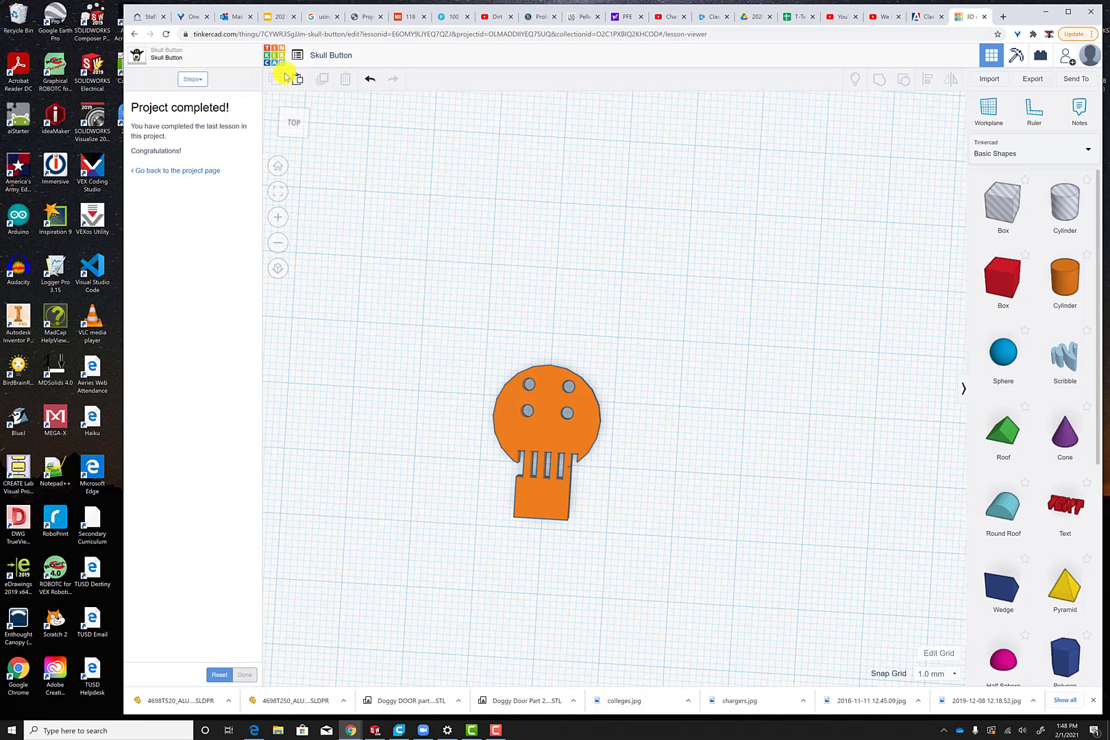
left_click(276, 63)
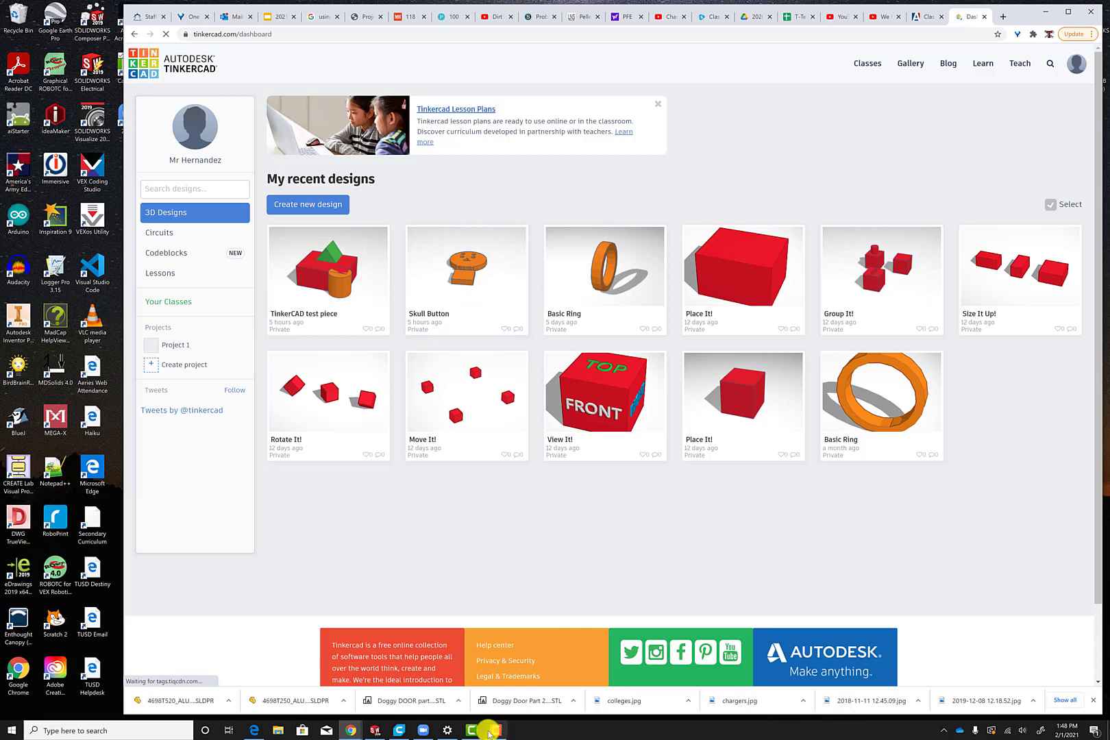
left_click(494, 730)
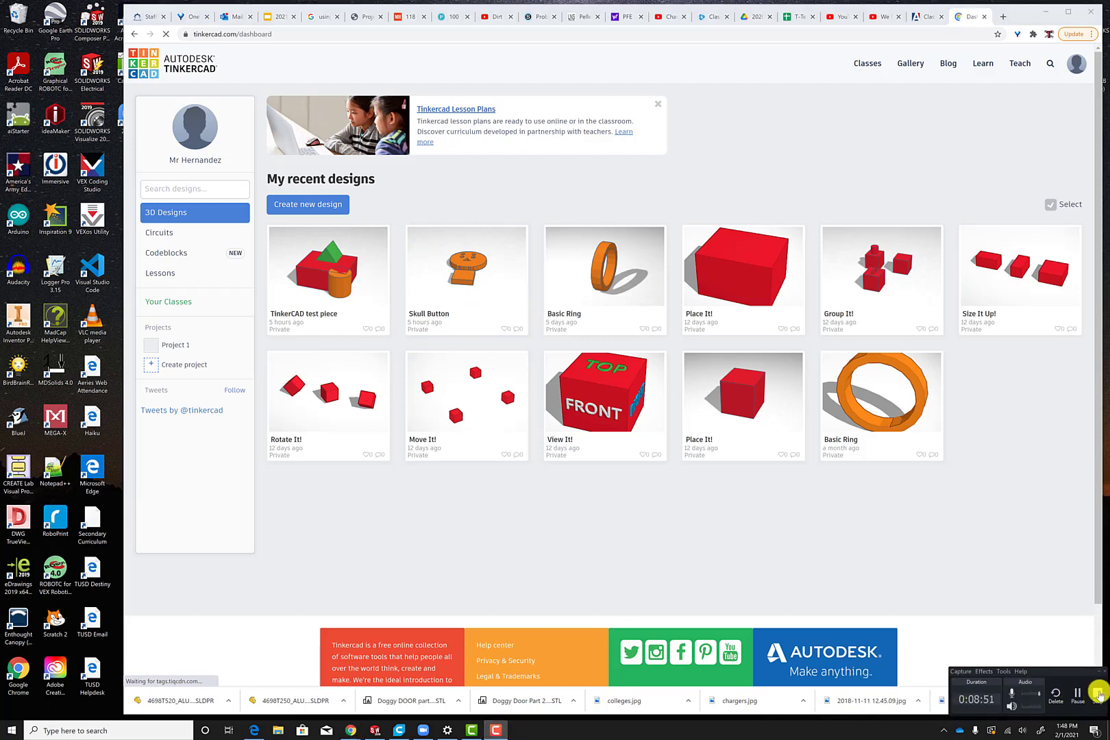